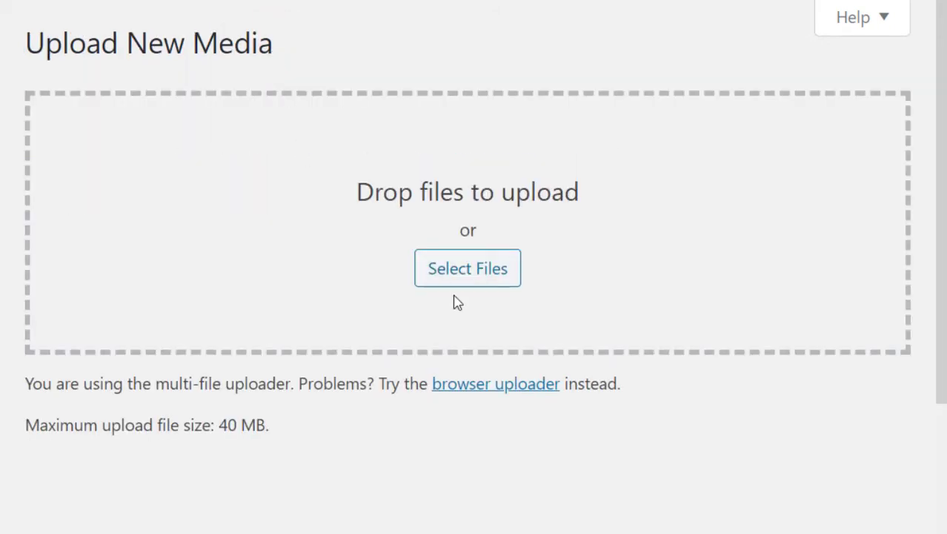
Upload all the PNG thumbnails, 5.png through 21.png, from the Desktop folder My Files > WordPress Videos > Thumbnails
{"action": "left_click", "coordinate": [468, 269]}
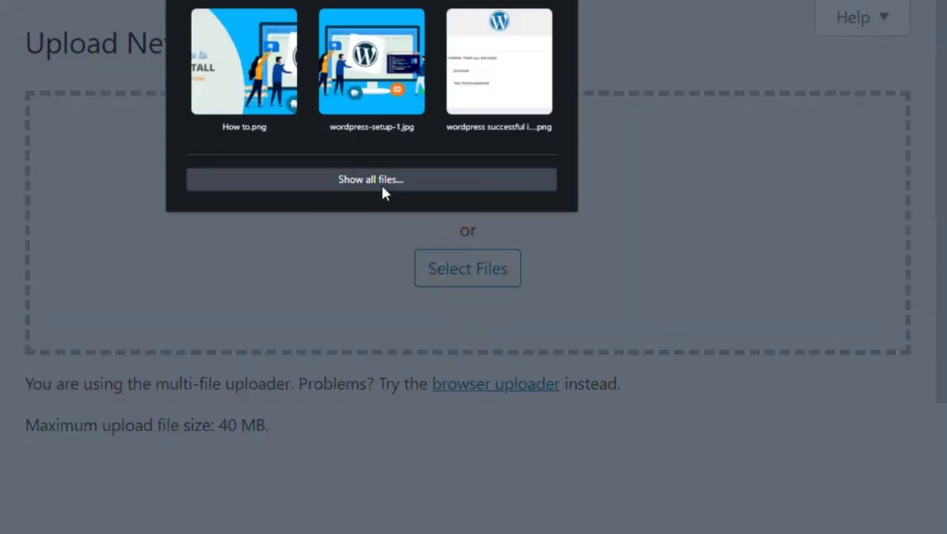
{"action": "left_click", "coordinate": [375, 181]}
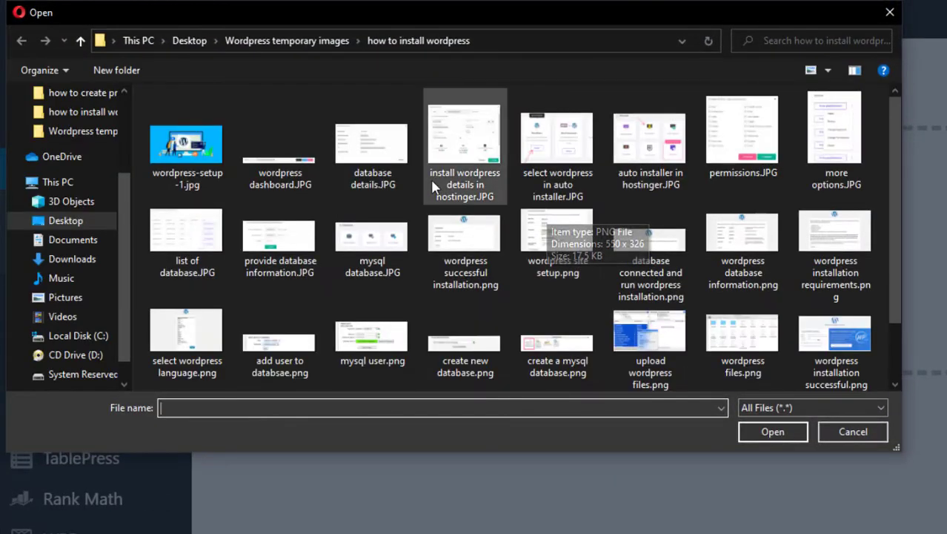
{"action": "left_click", "coordinate": [258, 42]}
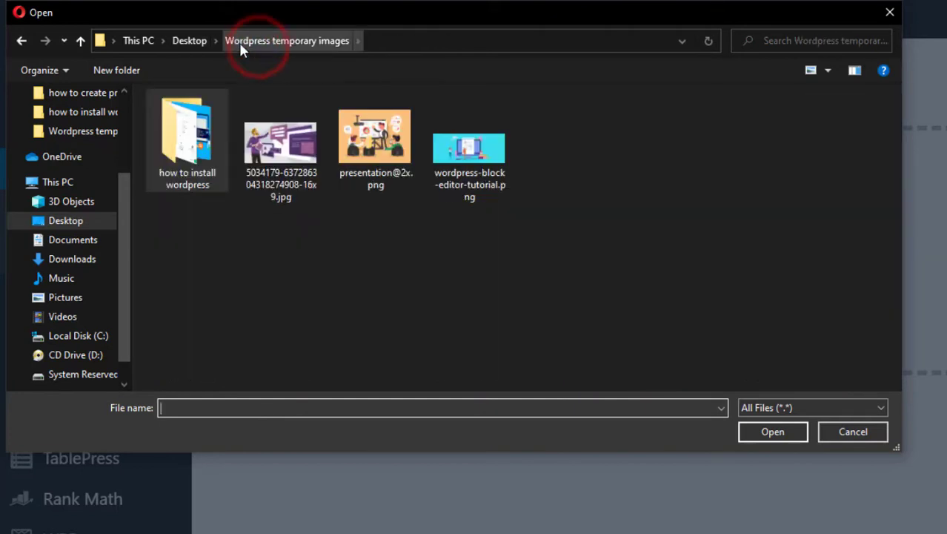
{"action": "left_click", "coordinate": [200, 43]}
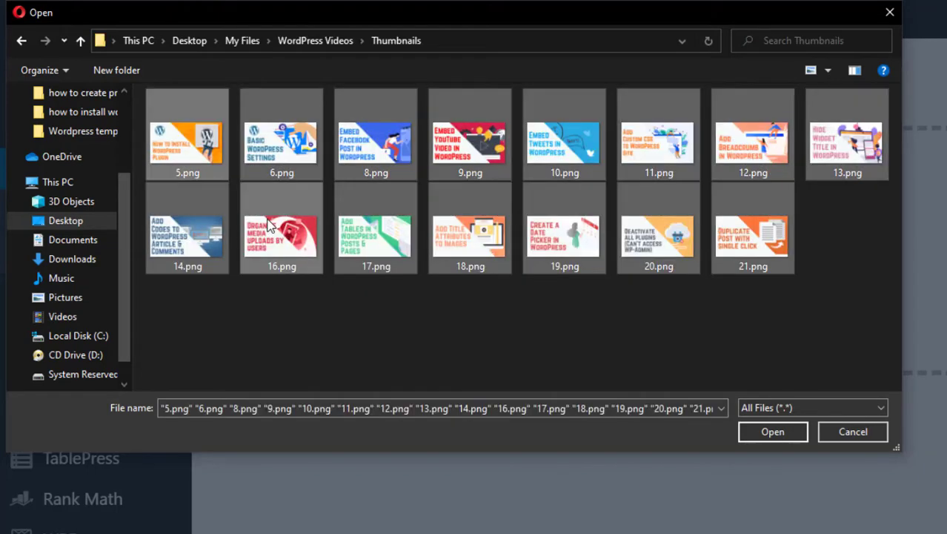
{"action": "left_click", "coordinate": [763, 436]}
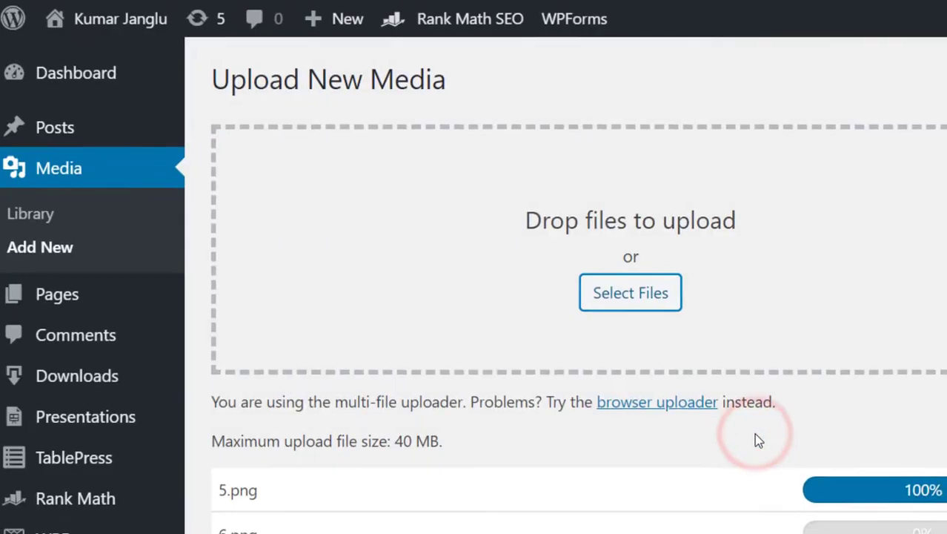
Follow the upload progress of the image files down the list until all are processed, and review the finished entries
{"action": "scroll", "coordinate": [715, 413], "scroll_direction": "down", "scroll_amount": 4}
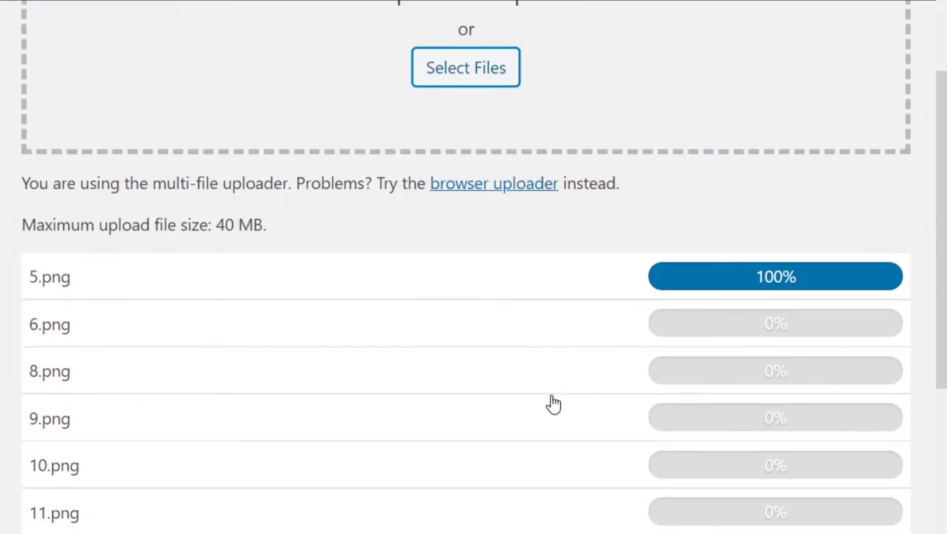
{"action": "scroll", "coordinate": [554, 404], "scroll_direction": "down", "scroll_amount": 3}
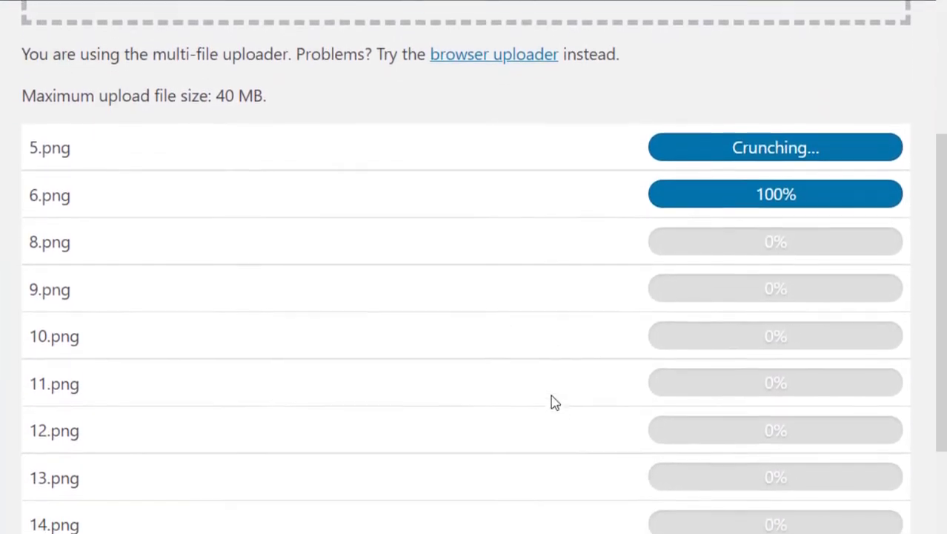
{"action": "scroll", "coordinate": [554, 402], "scroll_direction": "down", "scroll_amount": 1}
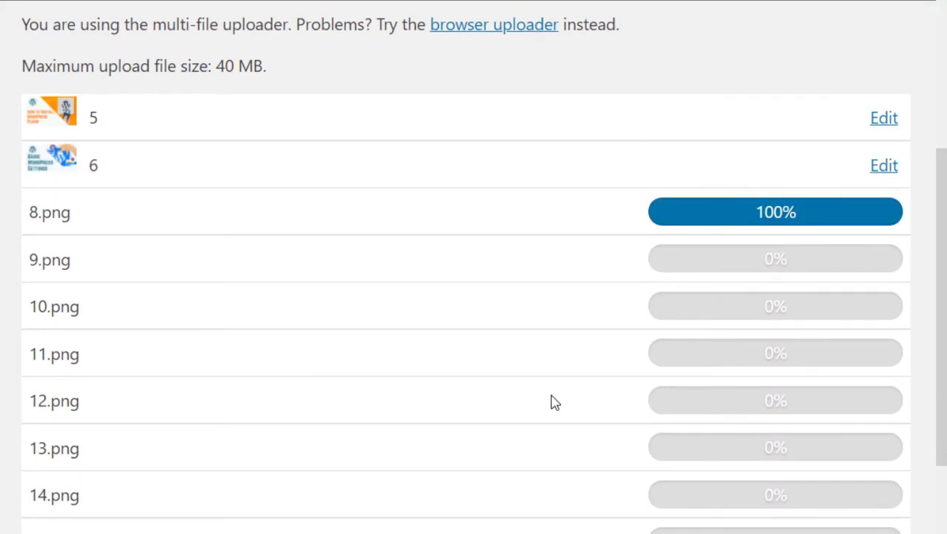
{"action": "scroll", "coordinate": [553, 403], "scroll_direction": "down", "scroll_amount": 2}
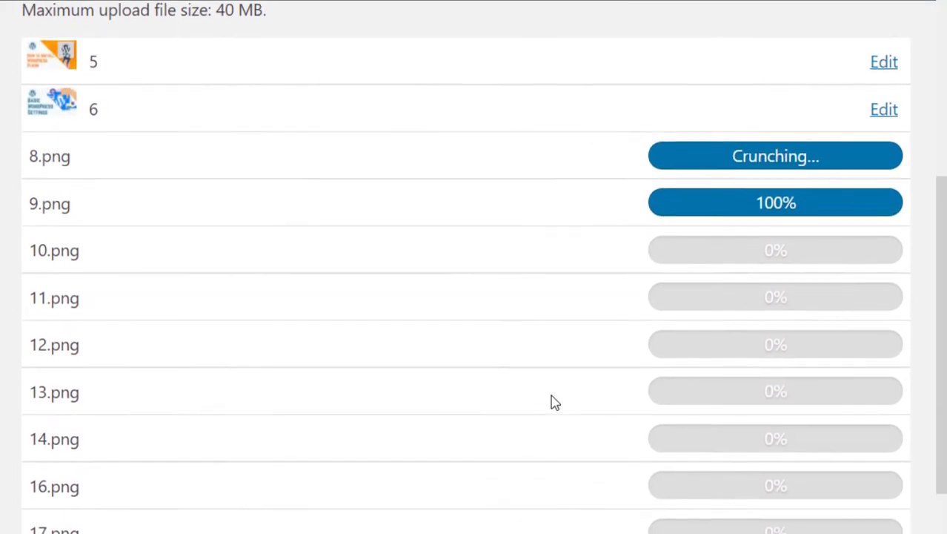
{"action": "scroll", "coordinate": [554, 402], "scroll_direction": "down", "scroll_amount": 1}
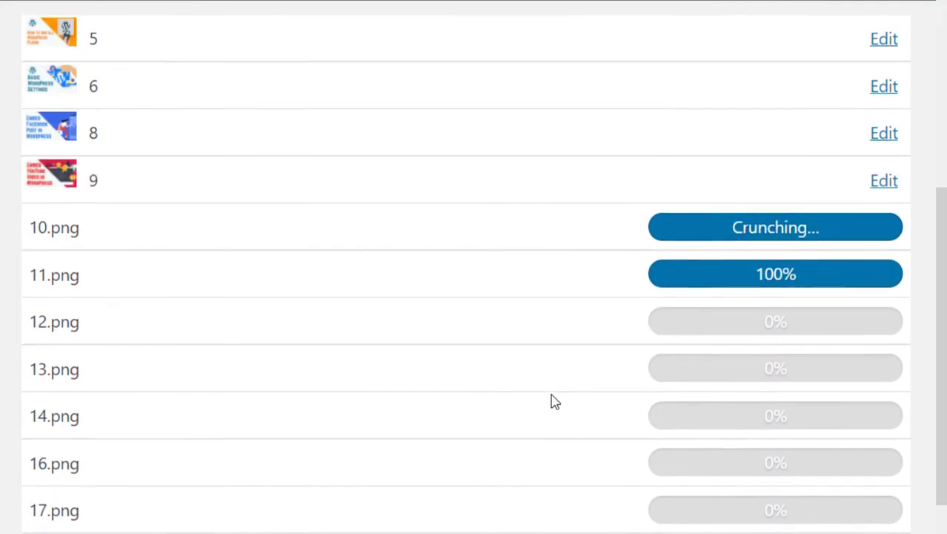
{"action": "scroll", "coordinate": [554, 402], "scroll_direction": "down", "scroll_amount": 1}
{"action": "scroll", "coordinate": [554, 403], "scroll_direction": "down", "scroll_amount": 1}
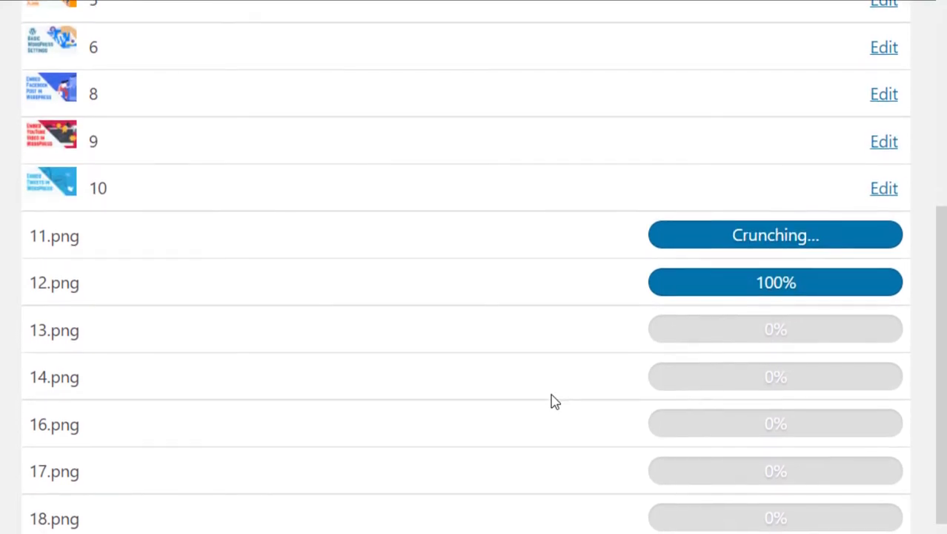
{"action": "scroll", "coordinate": [554, 402], "scroll_direction": "down", "scroll_amount": 1}
{"action": "scroll", "coordinate": [555, 403], "scroll_direction": "down", "scroll_amount": 2}
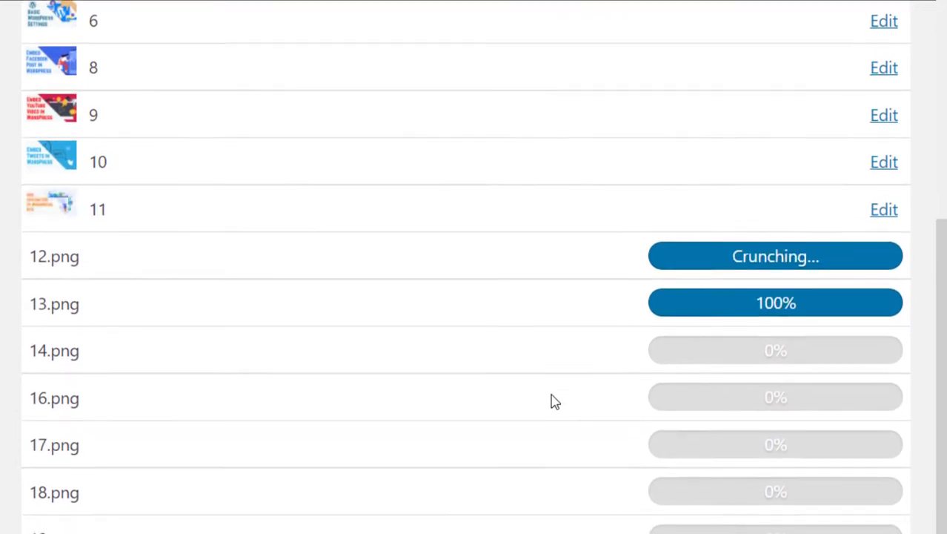
{"action": "scroll", "coordinate": [554, 401], "scroll_direction": "down", "scroll_amount": 1}
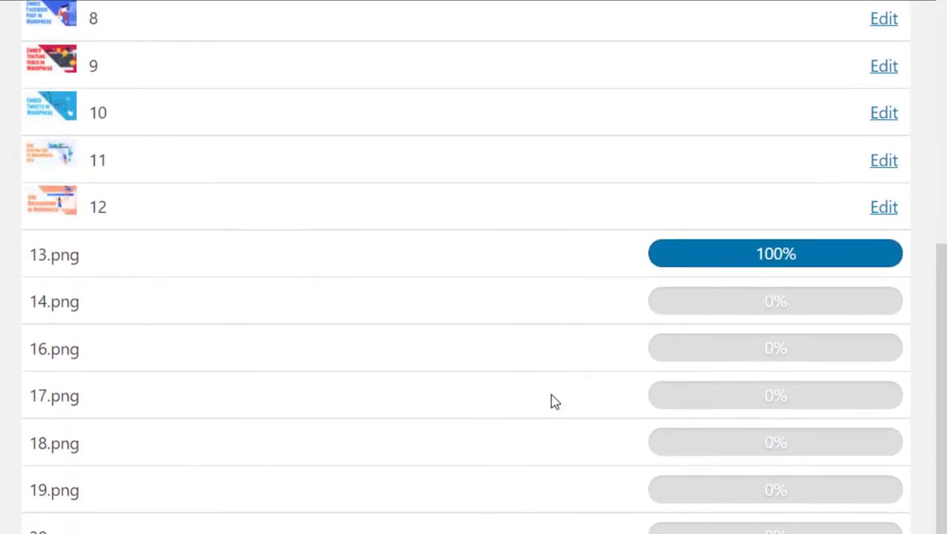
{"action": "scroll", "coordinate": [555, 402], "scroll_direction": "down", "scroll_amount": 1}
{"action": "scroll", "coordinate": [554, 401], "scroll_direction": "down", "scroll_amount": 2}
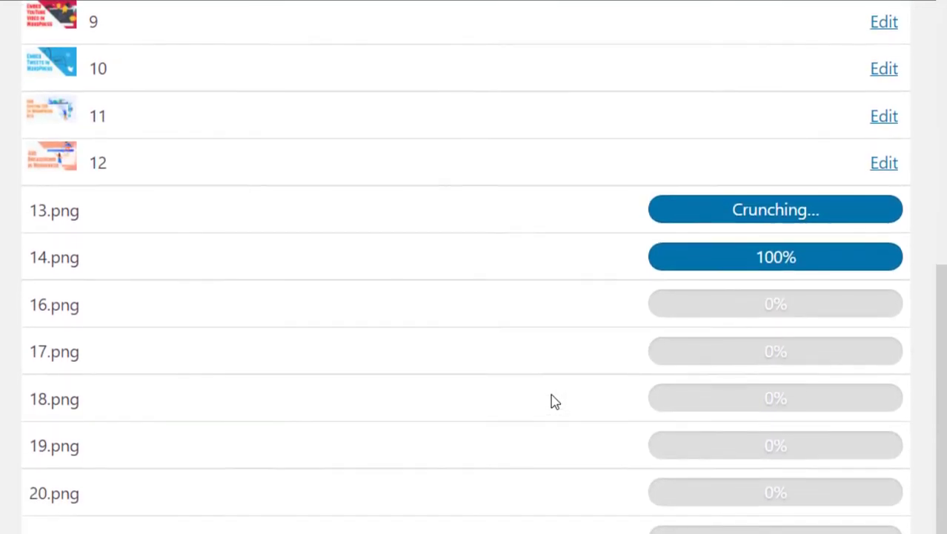
{"action": "scroll", "coordinate": [554, 402], "scroll_direction": "down", "scroll_amount": 1}
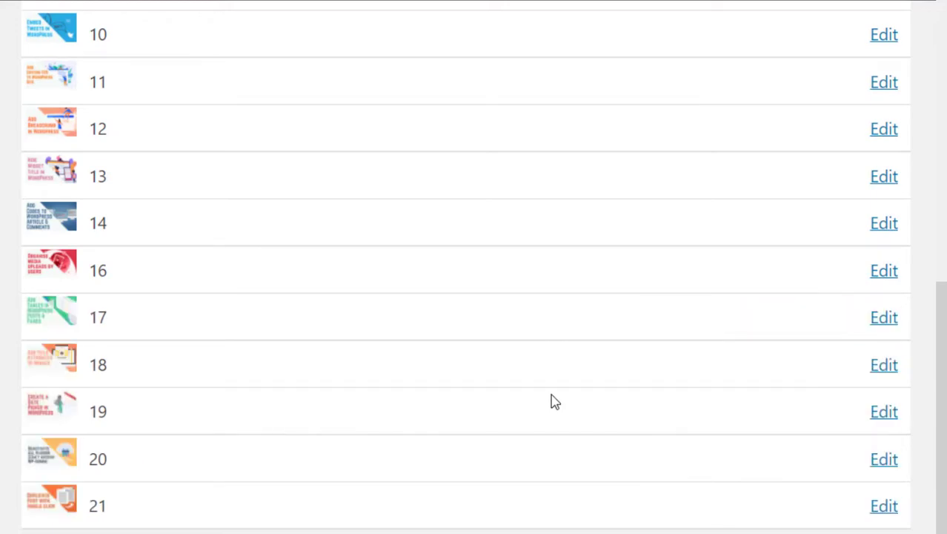
{"action": "scroll", "coordinate": [555, 401], "scroll_direction": "up", "scroll_amount": 10}
{"action": "scroll", "coordinate": [554, 400], "scroll_direction": "down", "scroll_amount": 3}
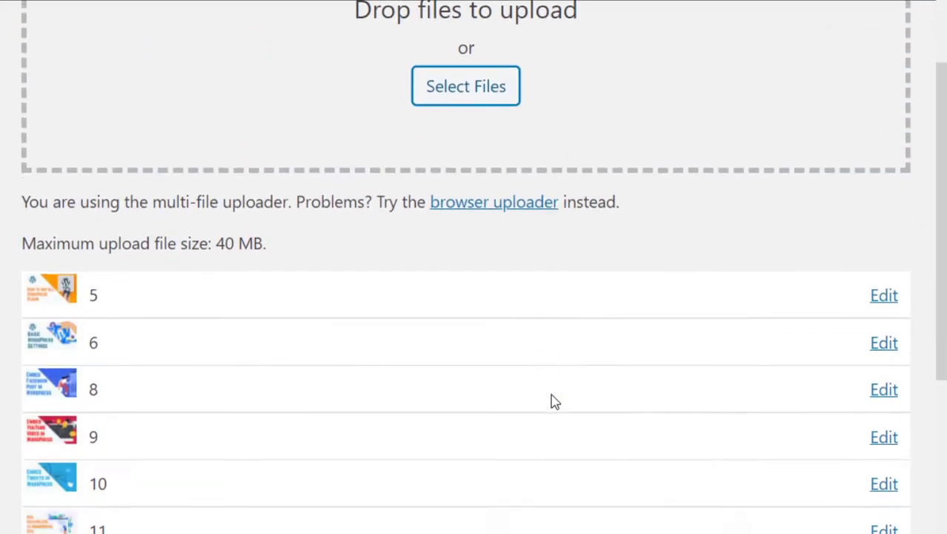
{"action": "scroll", "coordinate": [554, 400], "scroll_direction": "up", "scroll_amount": 3}
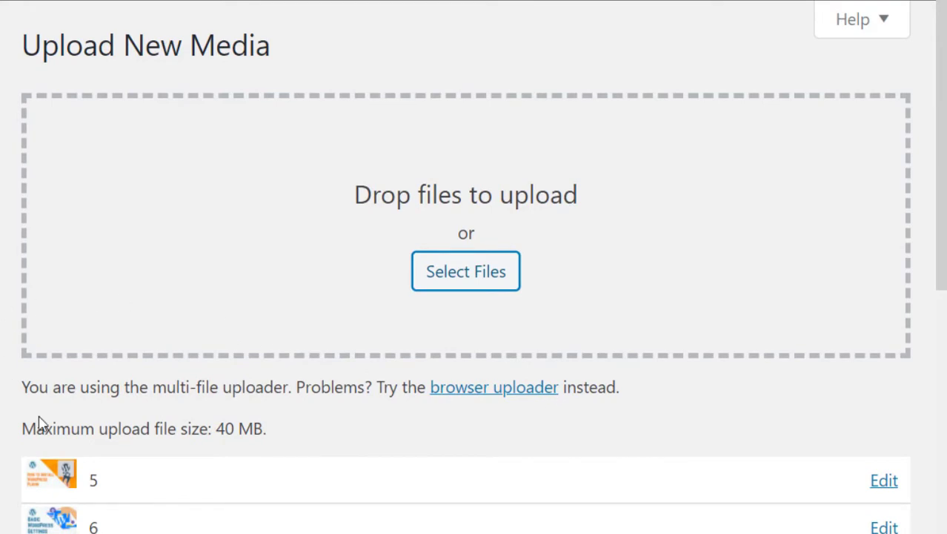
Open the Media Library, switch it to grid view and look through the uploaded images
{"action": "left_click", "coordinate": [49, 198]}
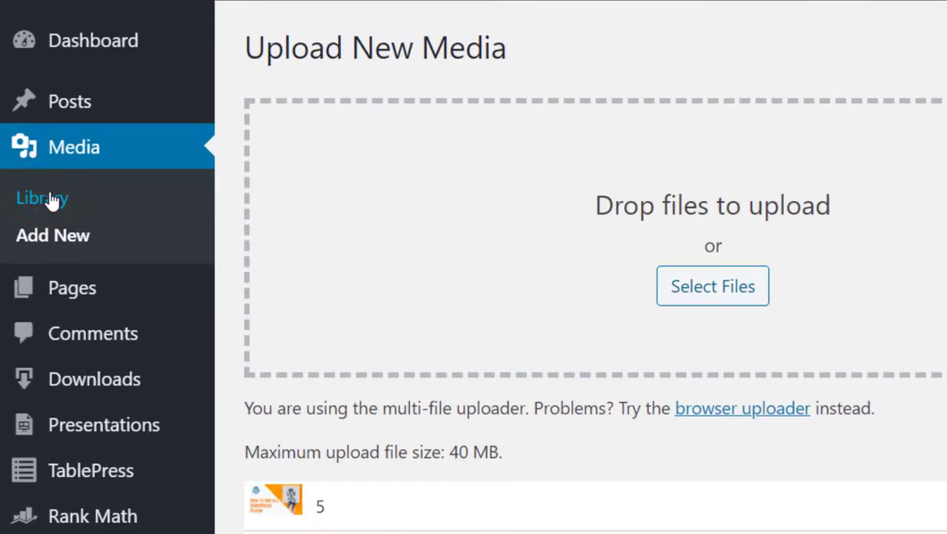
{"action": "scroll", "coordinate": [164, 282], "scroll_direction": "down", "scroll_amount": 2}
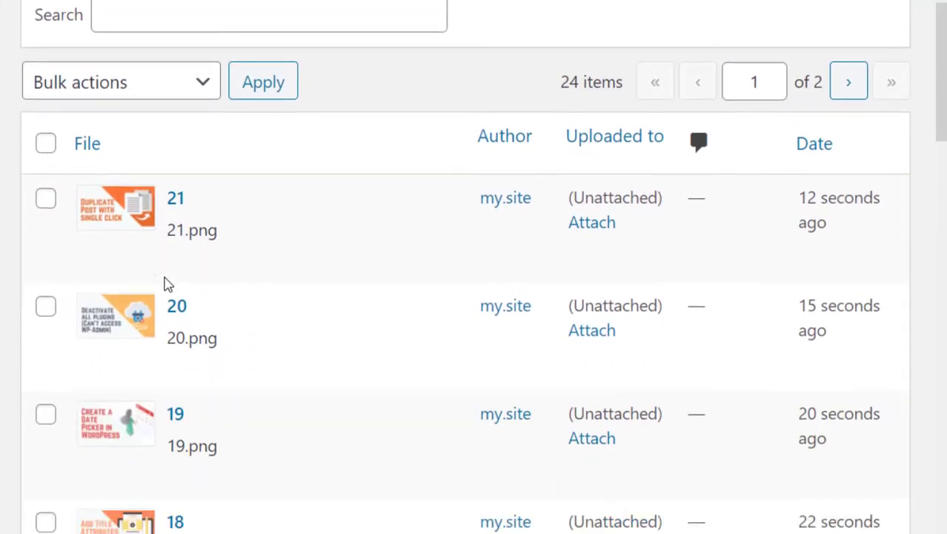
{"action": "scroll", "coordinate": [165, 281], "scroll_direction": "up", "scroll_amount": 3}
{"action": "left_click", "coordinate": [91, 87]}
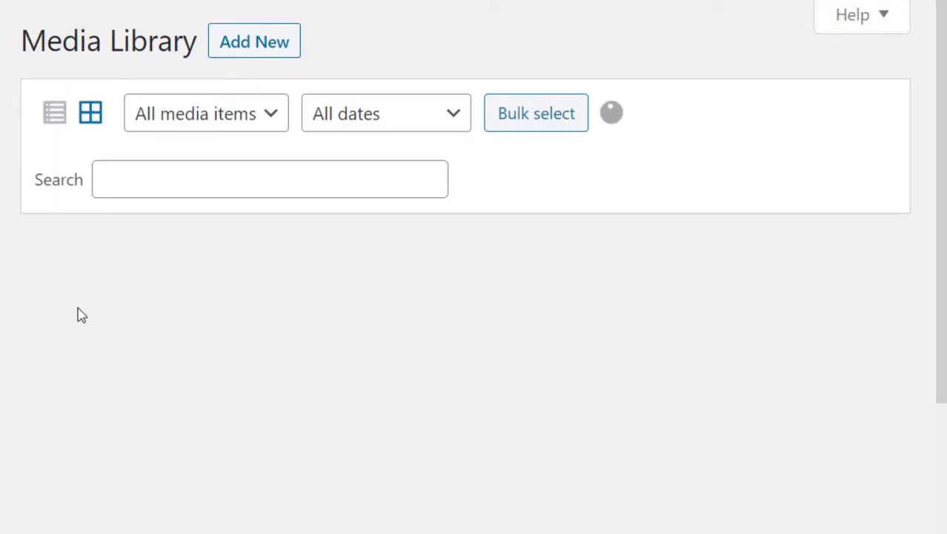
{"action": "scroll", "coordinate": [80, 315], "scroll_direction": "down", "scroll_amount": 4}
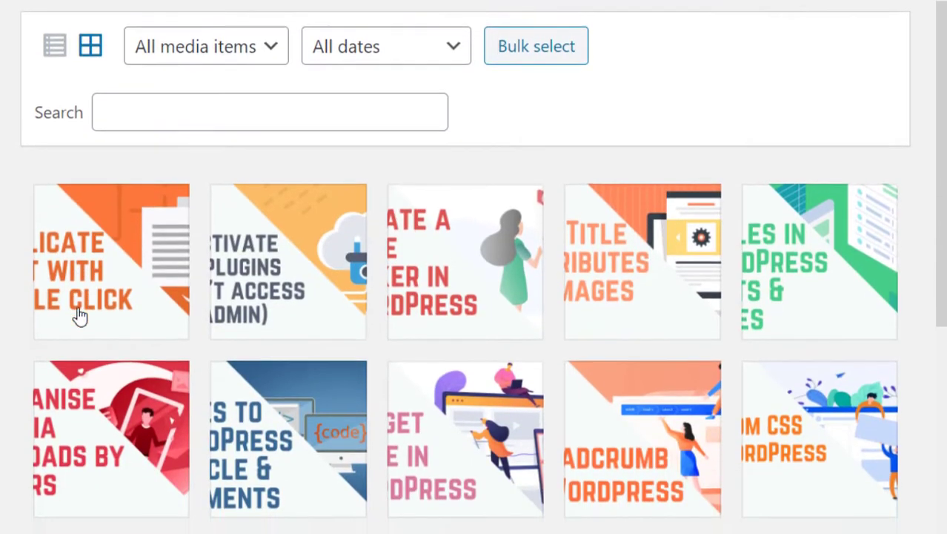
{"action": "scroll", "coordinate": [80, 315], "scroll_direction": "down", "scroll_amount": 5}
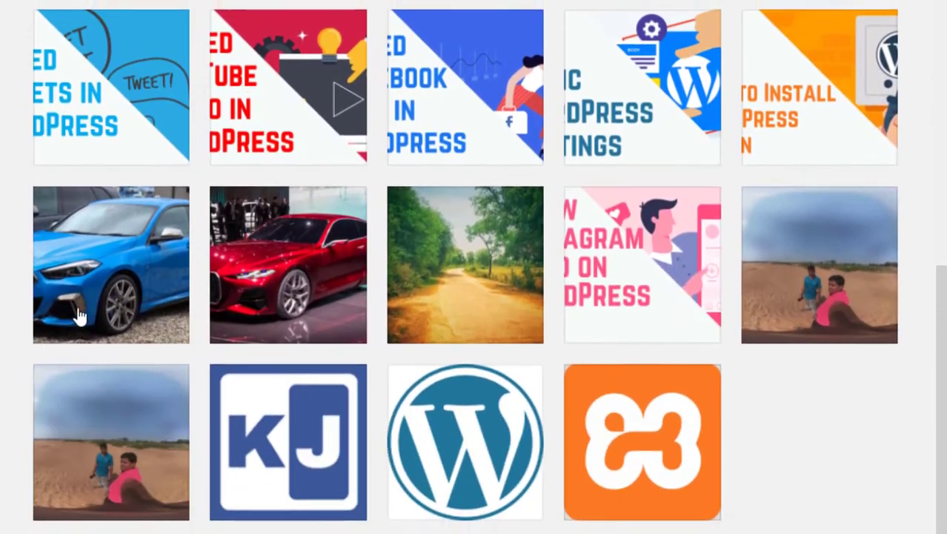
{"action": "scroll", "coordinate": [80, 315], "scroll_direction": "up", "scroll_amount": 3}
{"action": "scroll", "coordinate": [78, 315], "scroll_direction": "up", "scroll_amount": 5}
Go to the page for adding new plugins and search for "media cleaner"
{"action": "scroll", "coordinate": [78, 315], "scroll_direction": "down", "scroll_amount": 5}
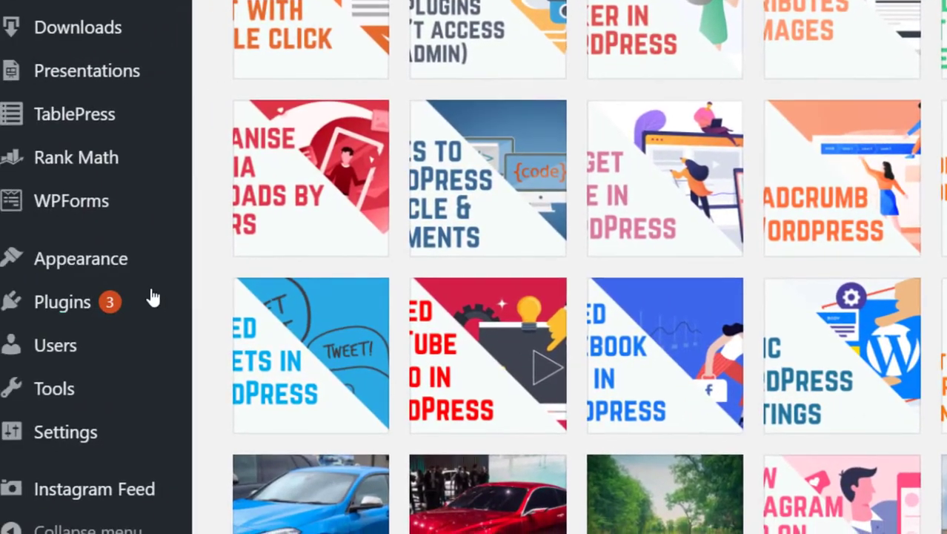
{"action": "mouse_move", "coordinate": [135, 300]}
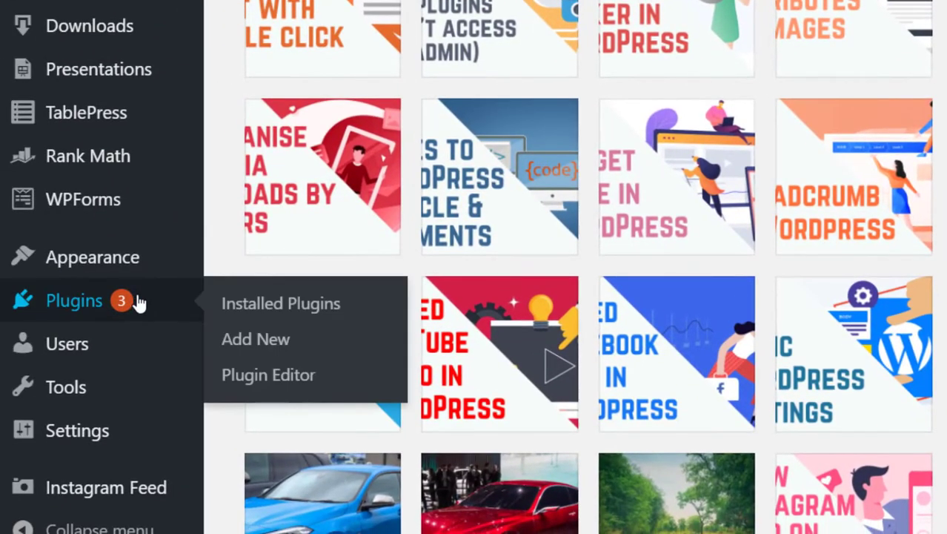
{"action": "left_click", "coordinate": [293, 345]}
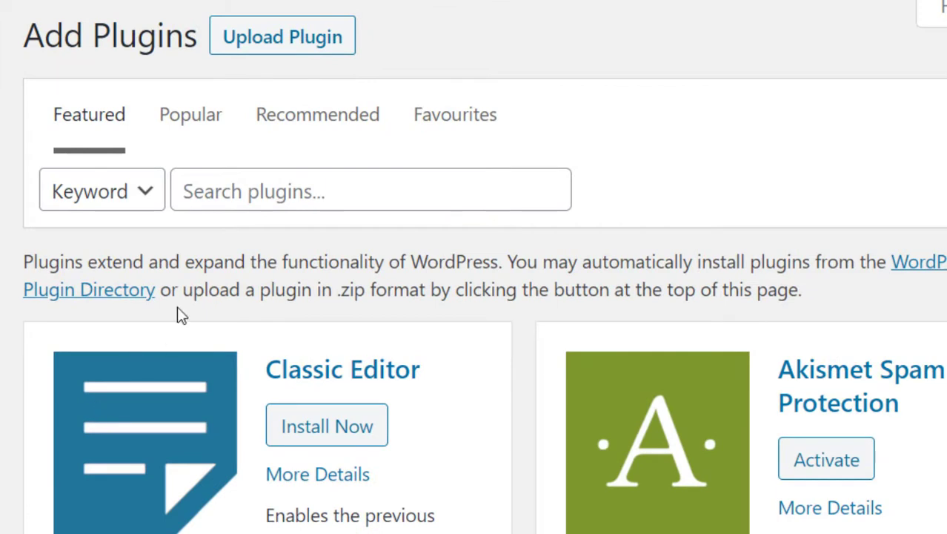
{"action": "left_click", "coordinate": [331, 185]}
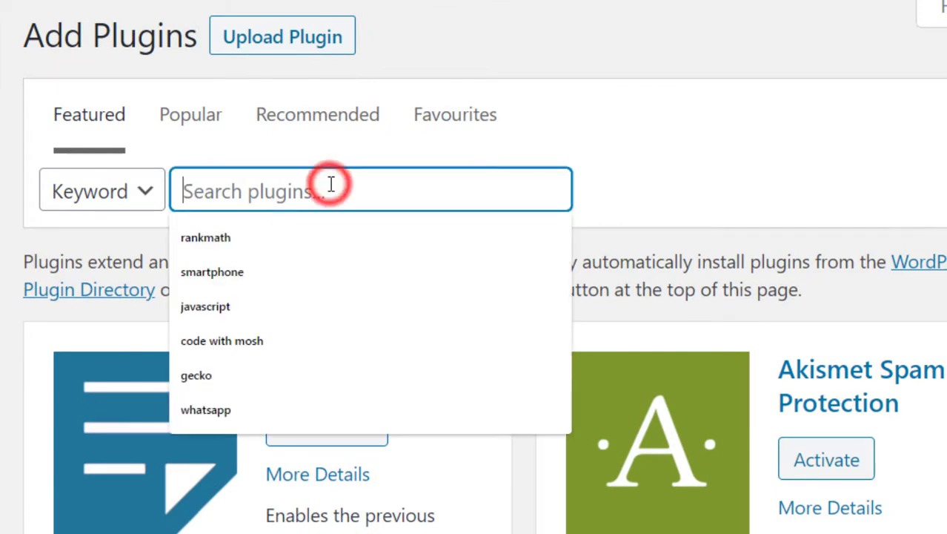
{"action": "type", "text": "media cleaner"}
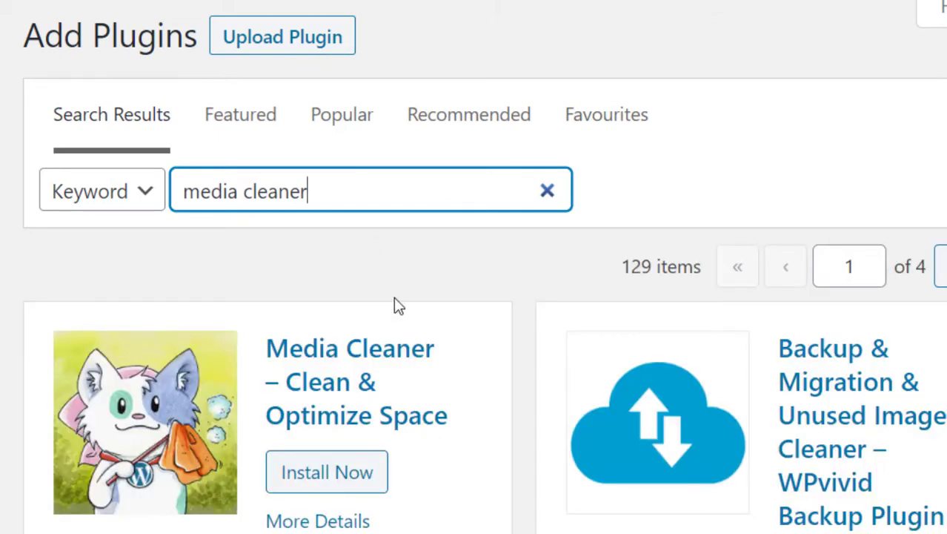
Install and activate the plugin Media Cleaner – Clean & Optimize Space after checking its description and rating
{"action": "scroll", "coordinate": [396, 306], "scroll_direction": "down", "scroll_amount": 5}
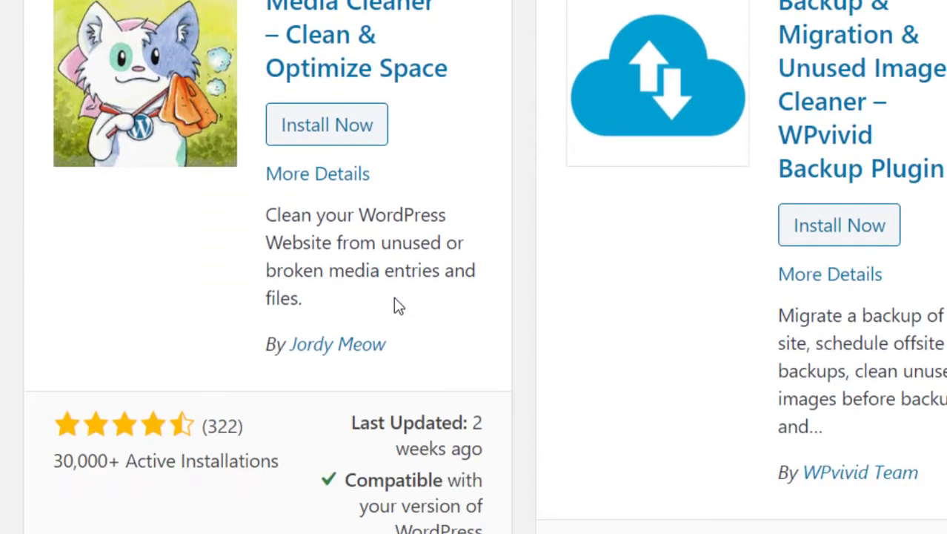
{"action": "scroll", "coordinate": [395, 300], "scroll_direction": "down", "scroll_amount": 3}
{"action": "scroll", "coordinate": [395, 300], "scroll_direction": "up", "scroll_amount": 5}
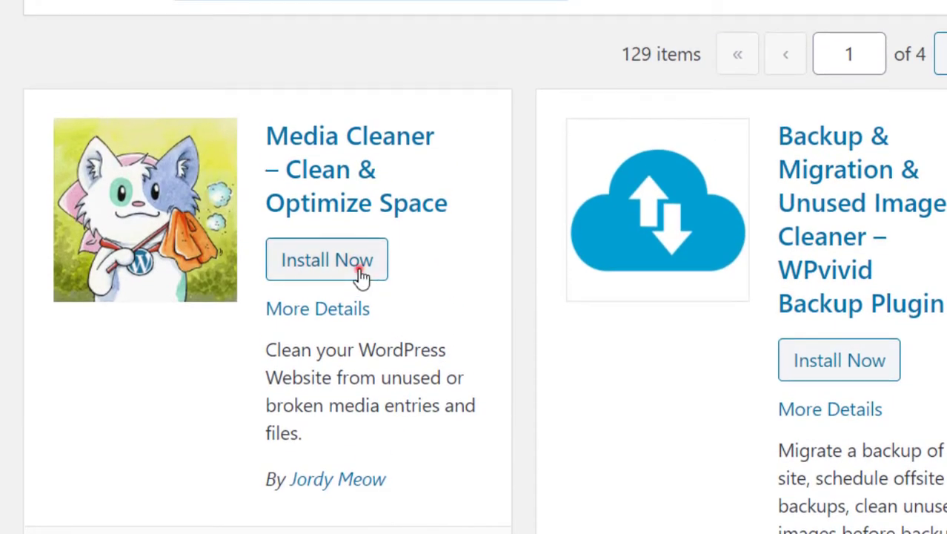
{"action": "left_click", "coordinate": [361, 276]}
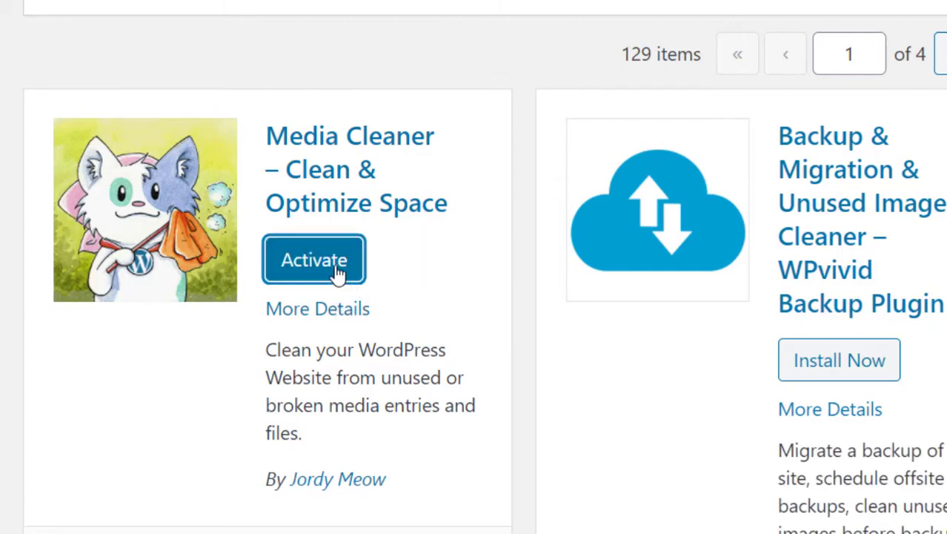
{"action": "left_click", "coordinate": [337, 271]}
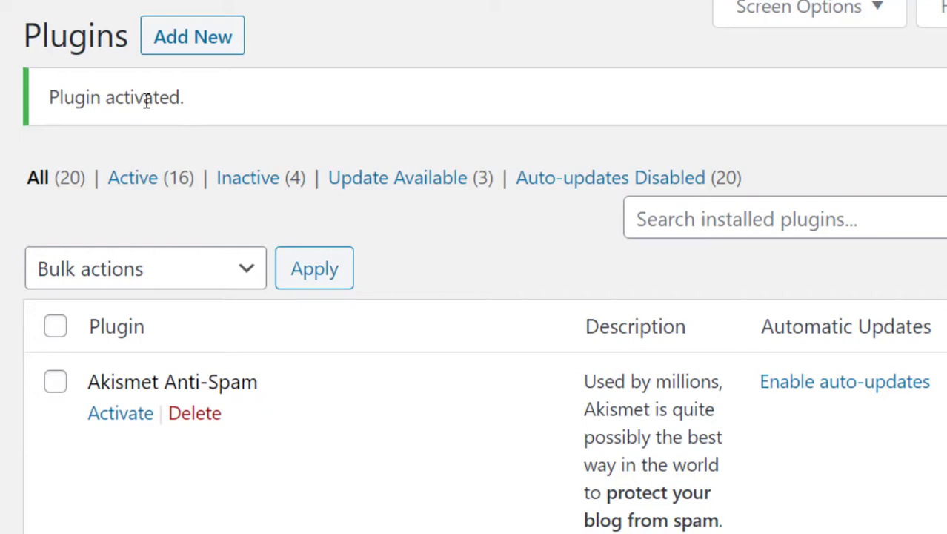
Open the Media Cleaner dashboard and read its notices about backups and the Media Library trash
{"action": "mouse_move", "coordinate": [154, 139]}
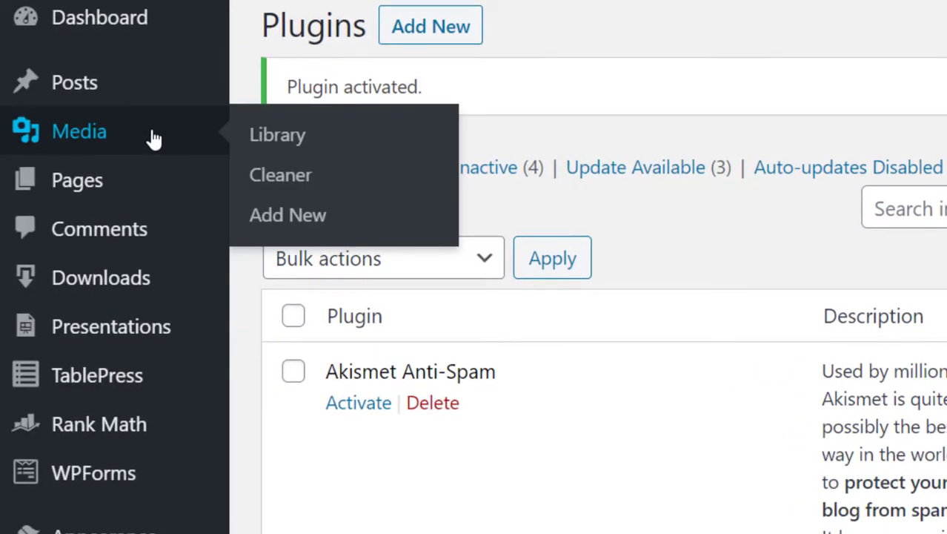
{"action": "left_click", "coordinate": [319, 177]}
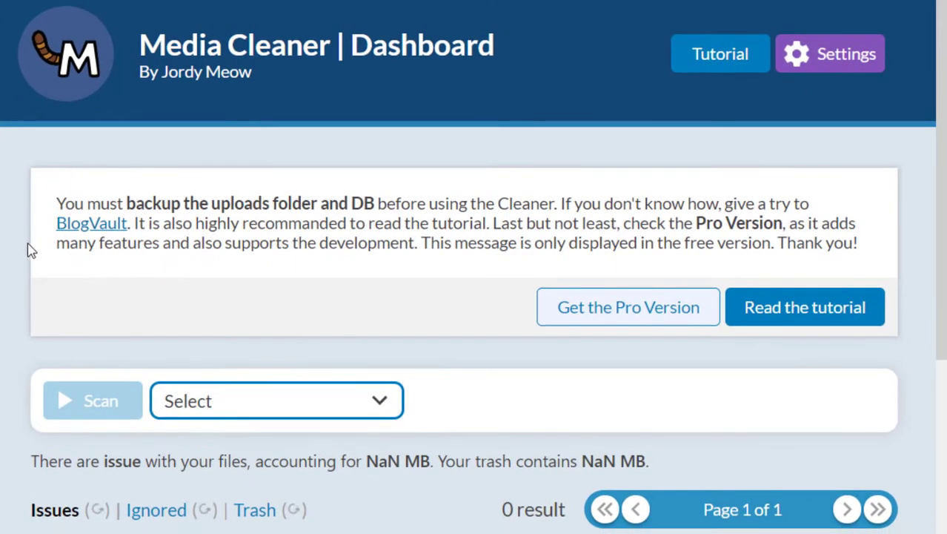
{"action": "scroll", "coordinate": [27, 256], "scroll_direction": "down", "scroll_amount": 4}
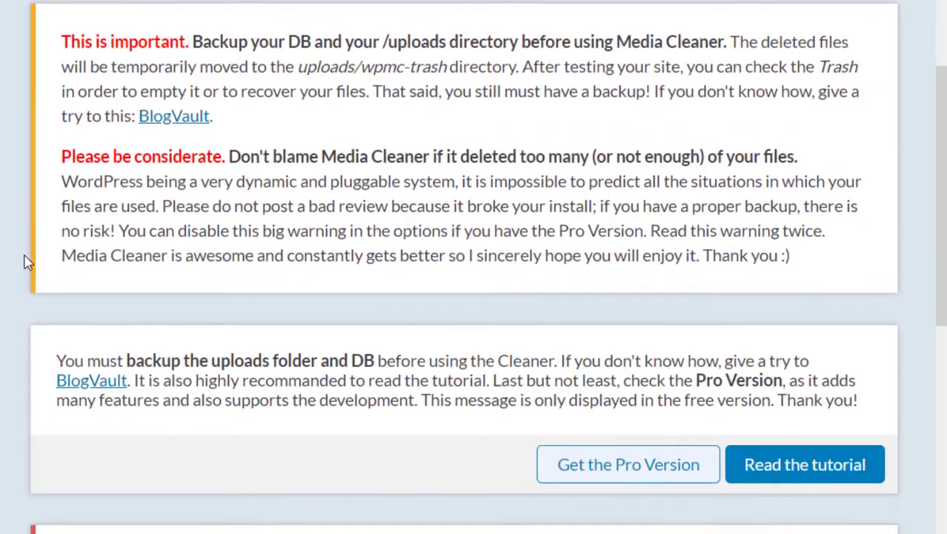
{"action": "scroll", "coordinate": [26, 261], "scroll_direction": "down", "scroll_amount": 4}
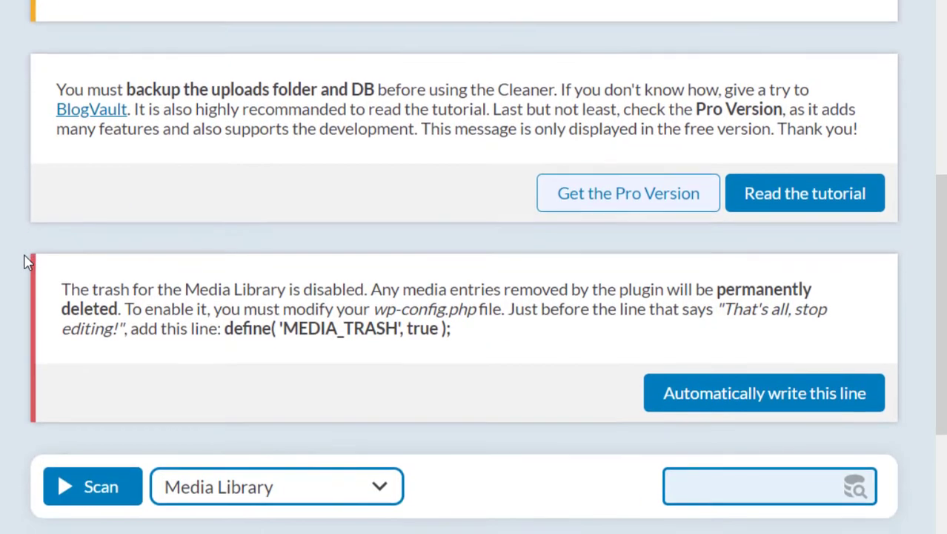
Read the notice about the disabled Media Library trash and copy its line define( 'MEDIA_TRASH', true );
{"action": "scroll", "coordinate": [27, 261], "scroll_direction": "down", "scroll_amount": 2}
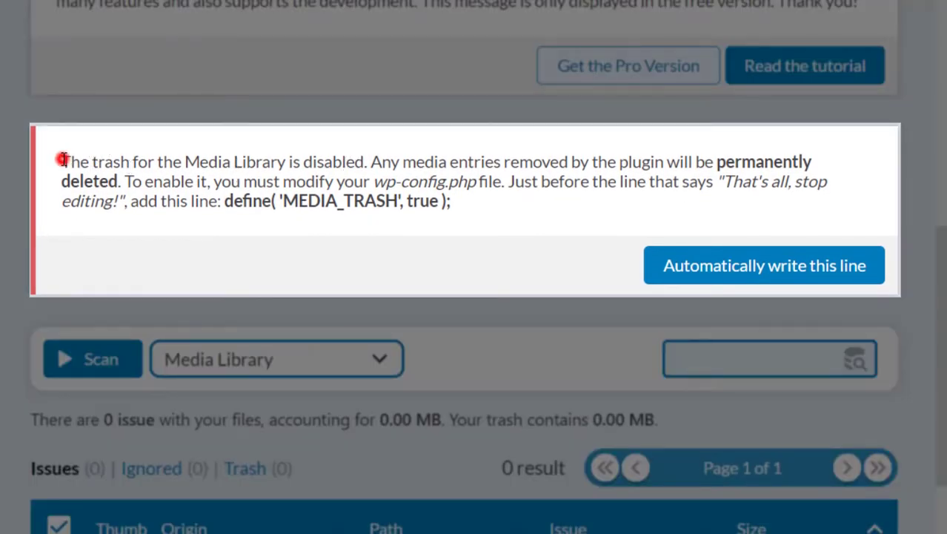
{"action": "left_click_drag", "start_coordinate": [63, 160], "coordinate": [351, 165]}
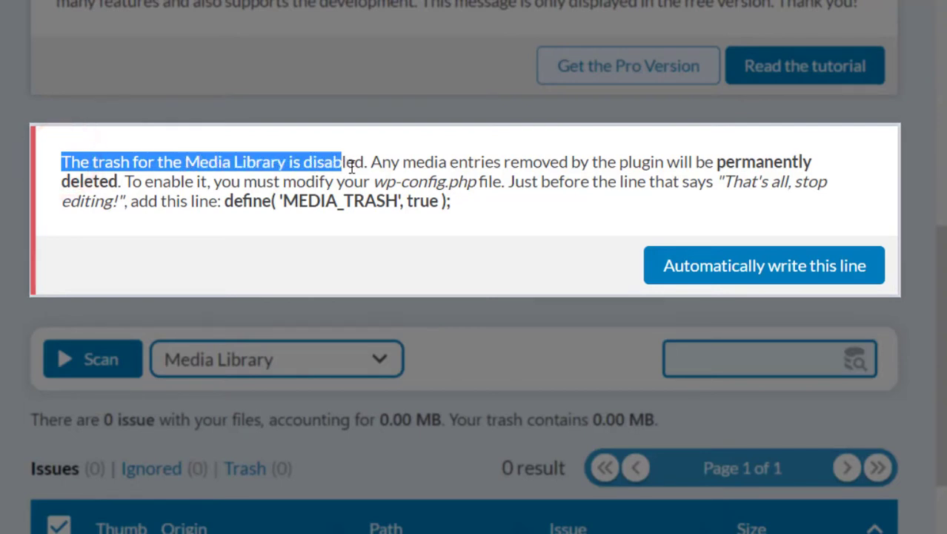
{"action": "left_click", "coordinate": [361, 165]}
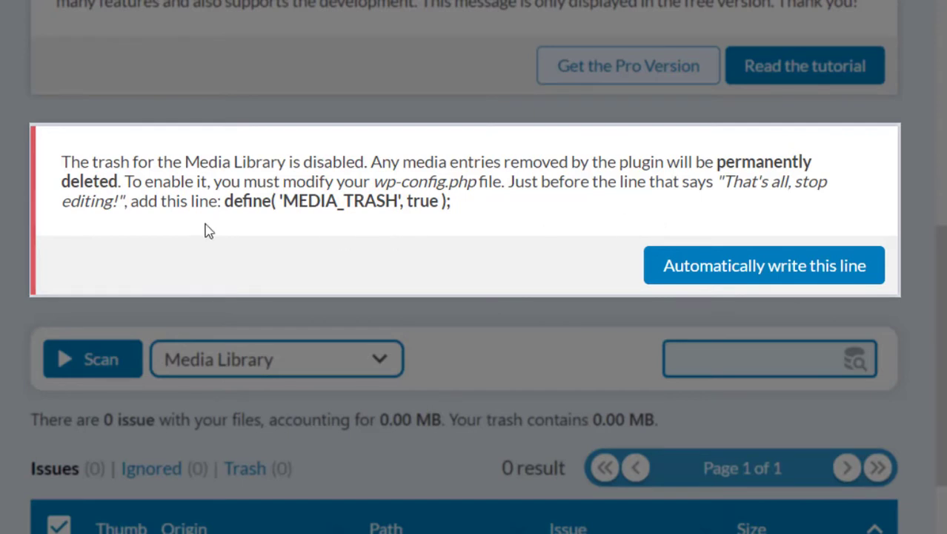
{"action": "left_click_drag", "start_coordinate": [223, 201], "coordinate": [451, 204]}
{"action": "right_click", "coordinate": [436, 204]}
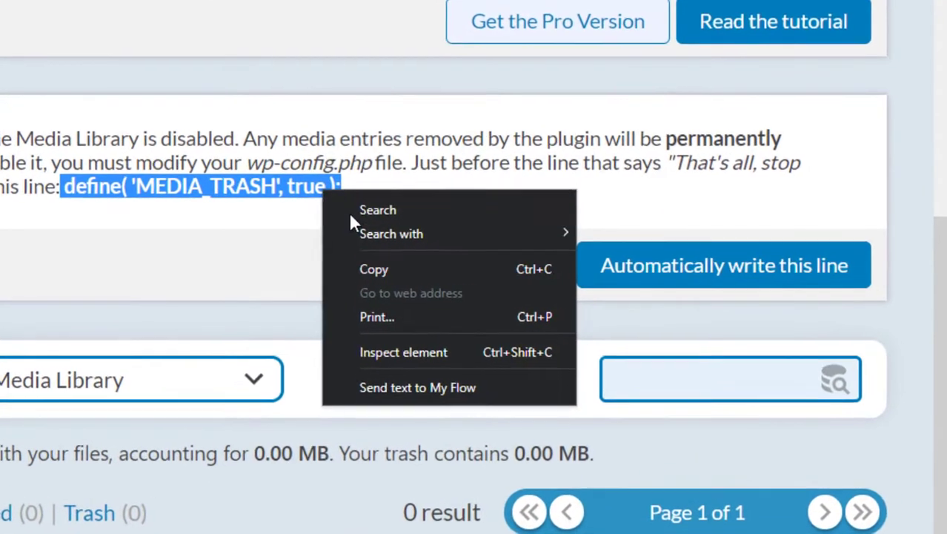
{"action": "left_click", "coordinate": [395, 269]}
{"action": "left_click", "coordinate": [380, 257]}
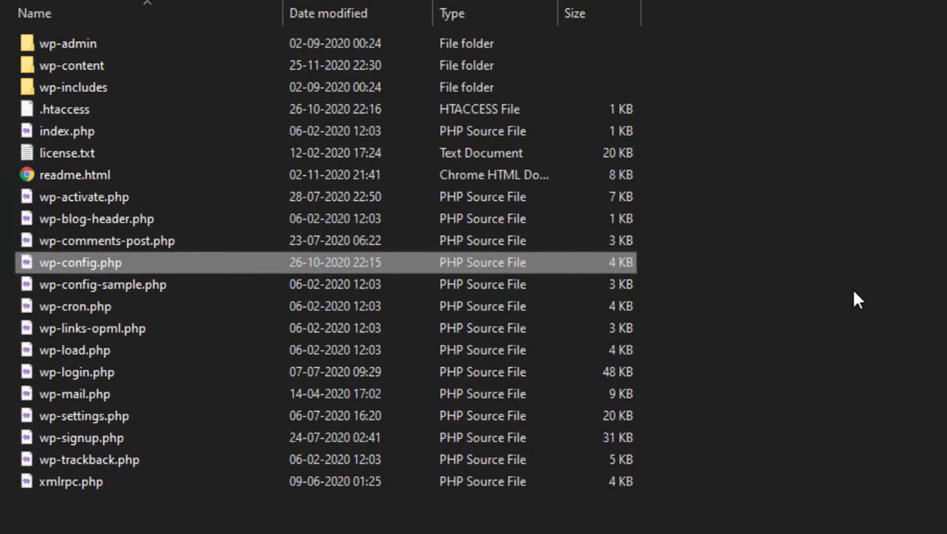
Open wp-config.php from the mysite folder with Code Insiders and paste define( 'MEDIA_TRASH', true ); on a separate line below the WP_DEBUG definition
{"action": "right_click", "coordinate": [237, 263]}
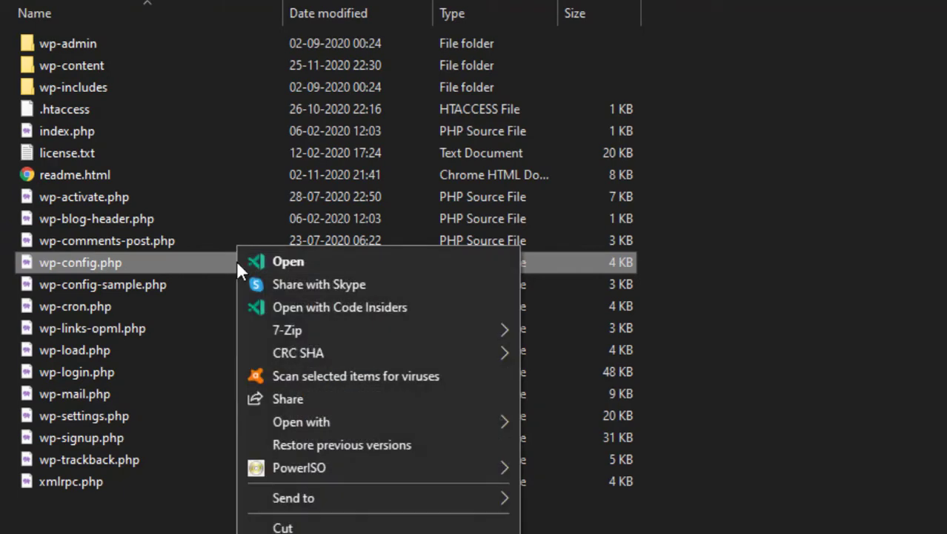
{"action": "left_click", "coordinate": [358, 314]}
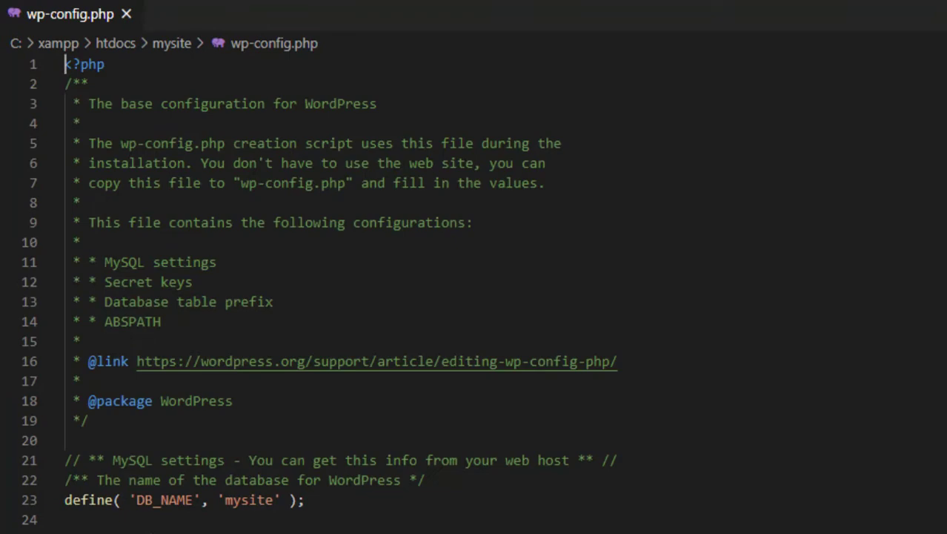
{"action": "scroll", "coordinate": [474, 296], "scroll_direction": "down", "scroll_amount": 6}
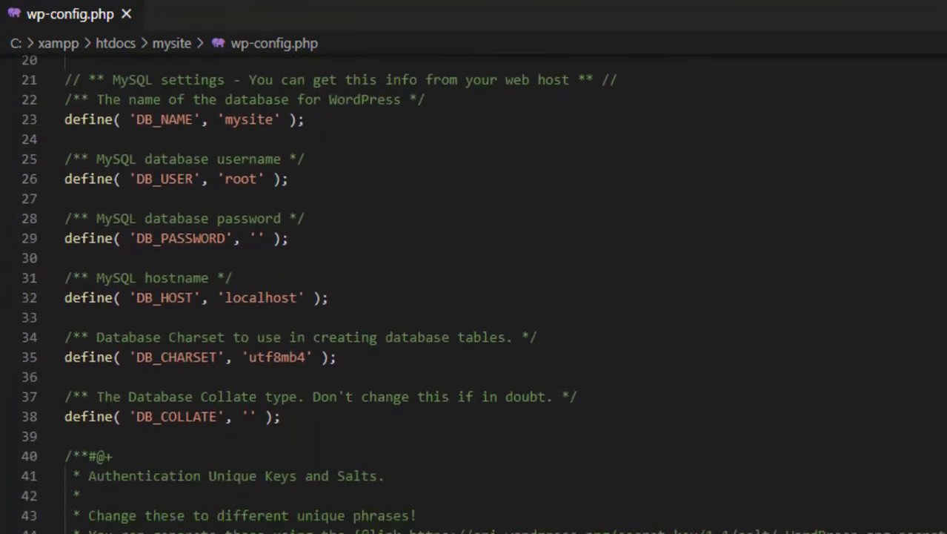
{"action": "scroll", "coordinate": [474, 297], "scroll_direction": "down", "scroll_amount": 11}
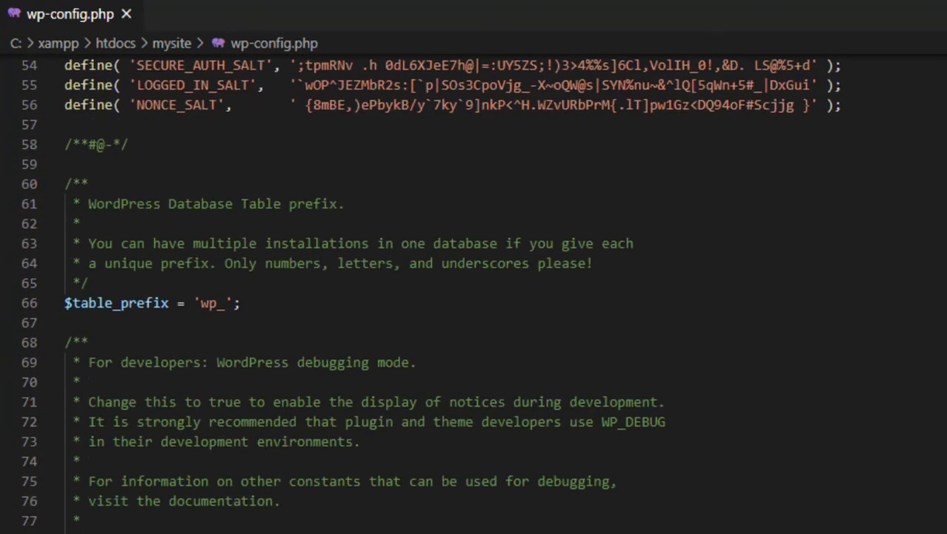
{"action": "scroll", "coordinate": [475, 296], "scroll_direction": "down", "scroll_amount": 3}
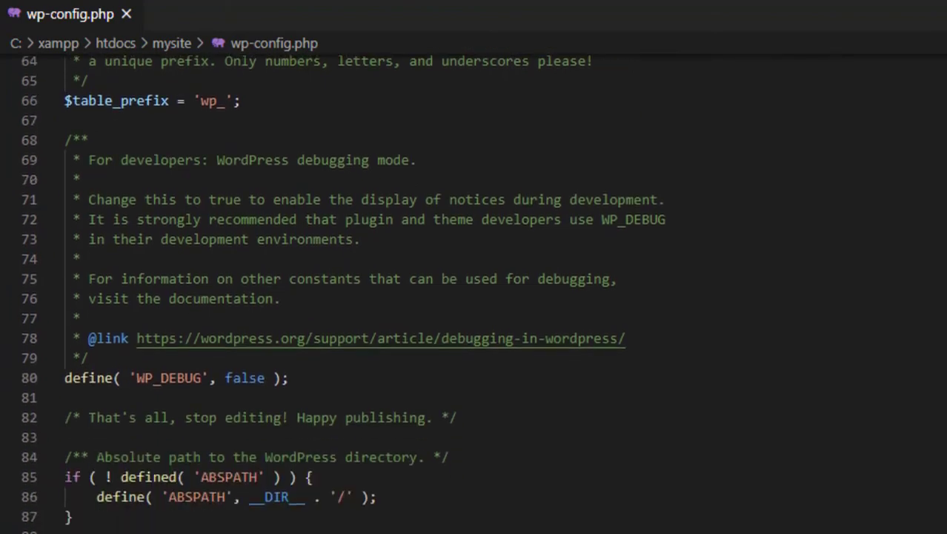
{"action": "left_click", "coordinate": [340, 382]}
{"action": "key", "text": "Return"}
{"action": "key", "text": "Return"}
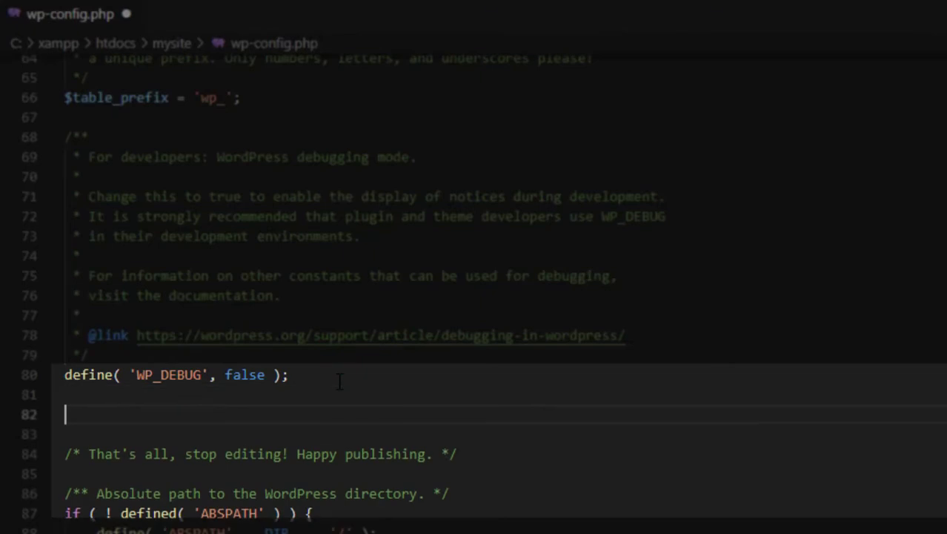
{"action": "right_click", "coordinate": [97, 413]}
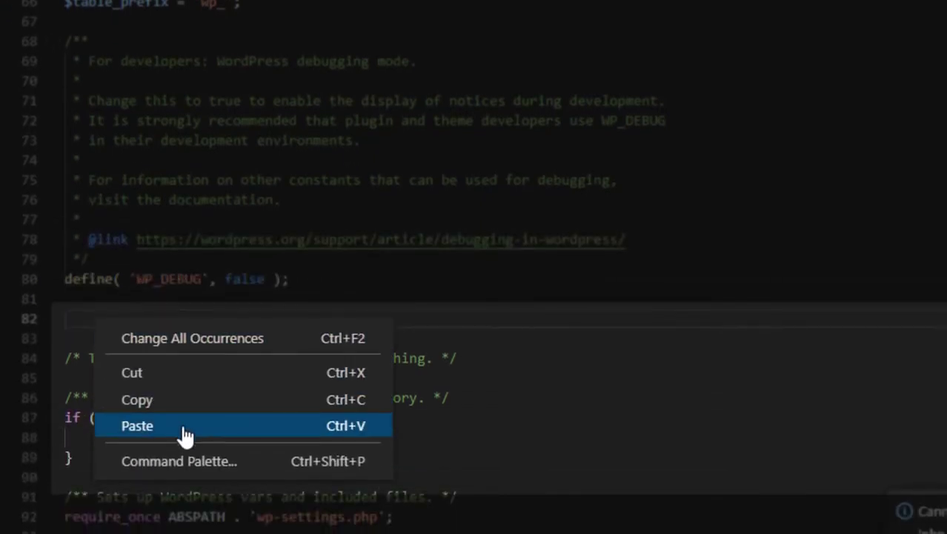
{"action": "left_click", "coordinate": [185, 426]}
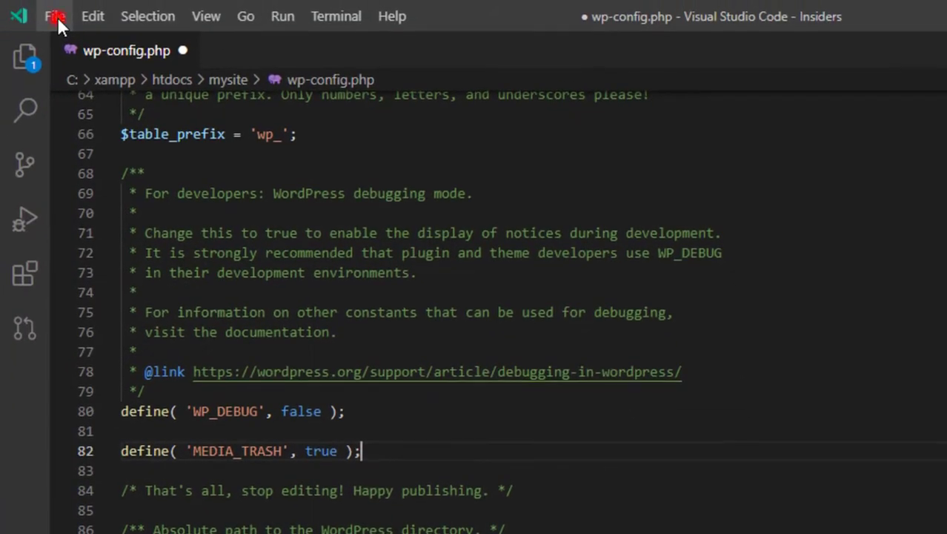
Save wp-config.php, then close the code editor and the file explorer window to return to the Media Cleaner dashboard
{"action": "left_click", "coordinate": [57, 16]}
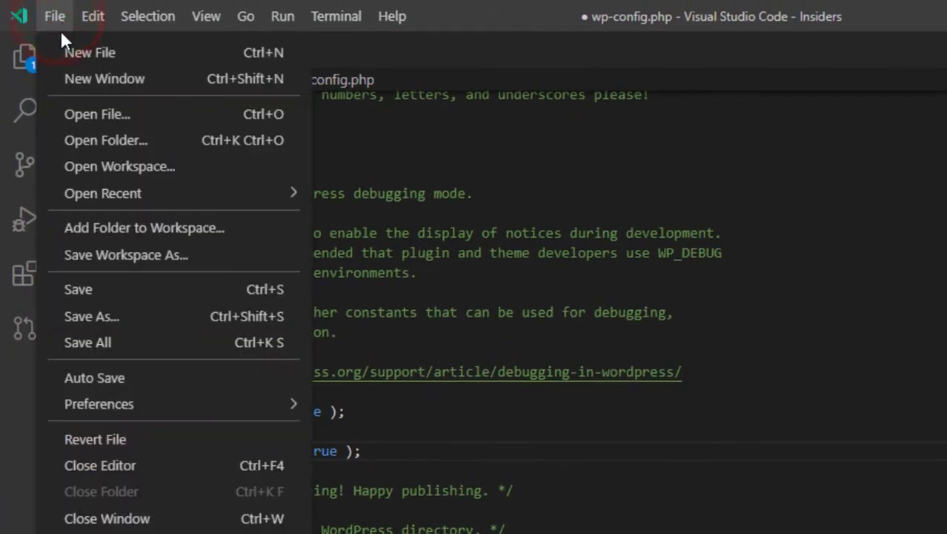
{"action": "left_click", "coordinate": [118, 296]}
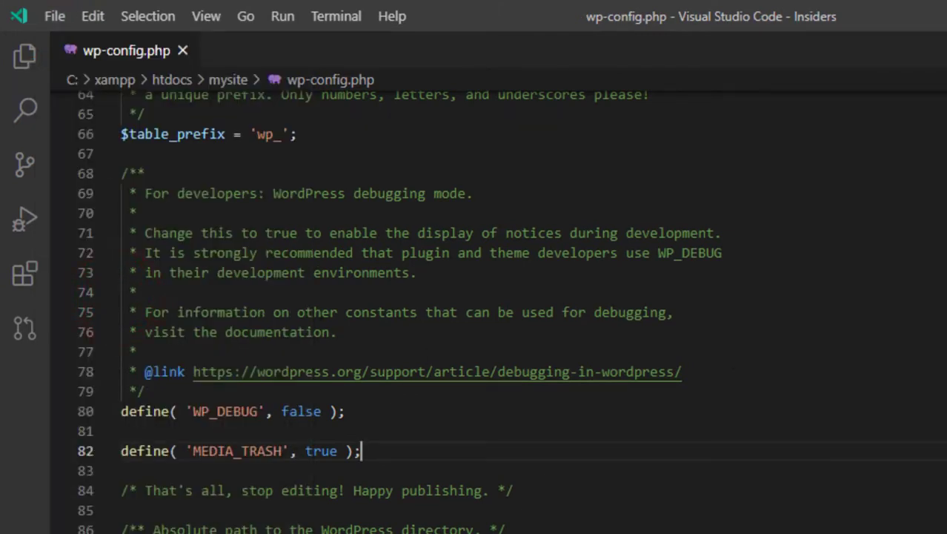
{"action": "left_click", "coordinate": [923, 14]}
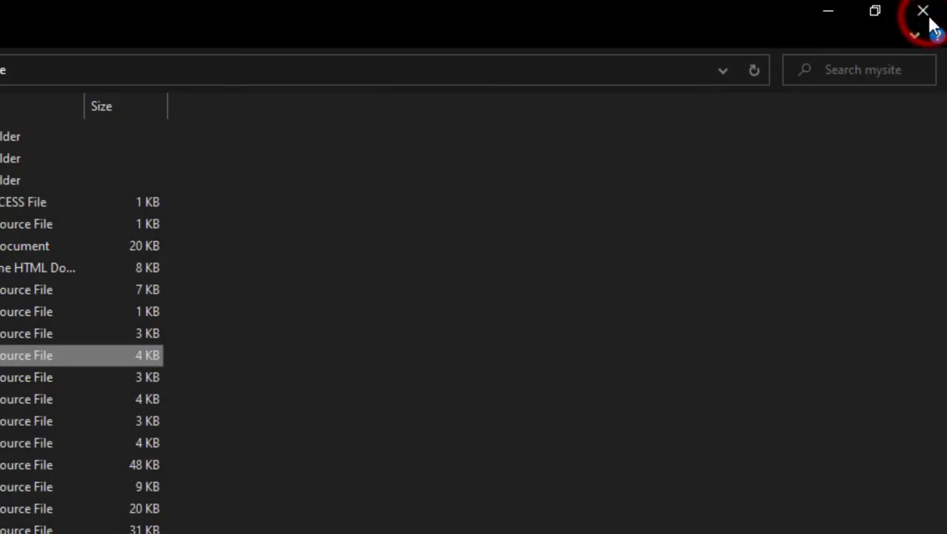
{"action": "left_click", "coordinate": [924, 12]}
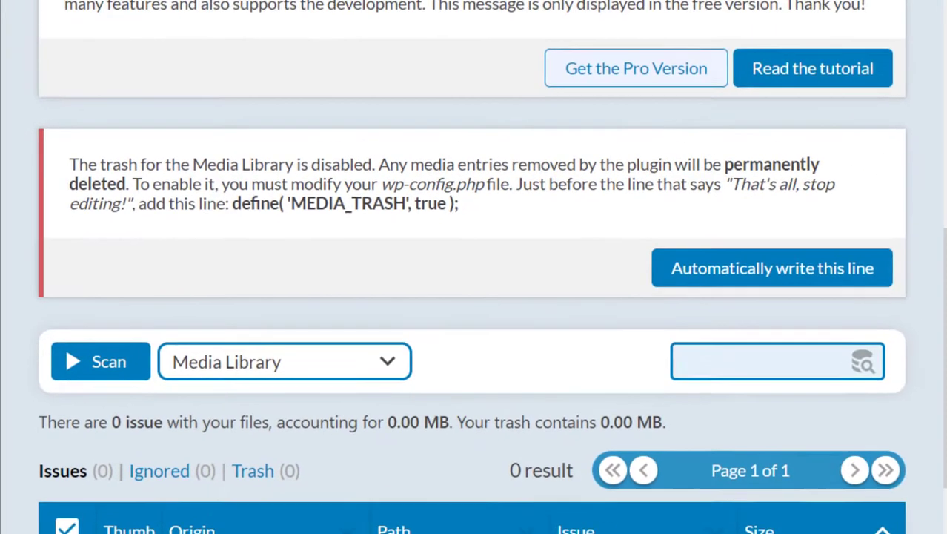
Reload the Media Cleaner dashboard so the configuration change takes effect
{"action": "left_click", "coordinate": [467, 321]}
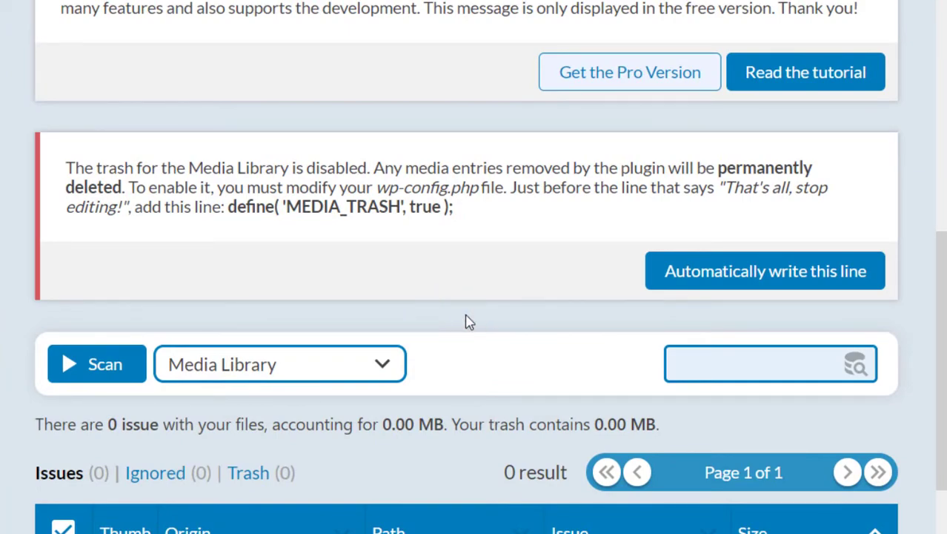
{"action": "right_click", "coordinate": [466, 320]}
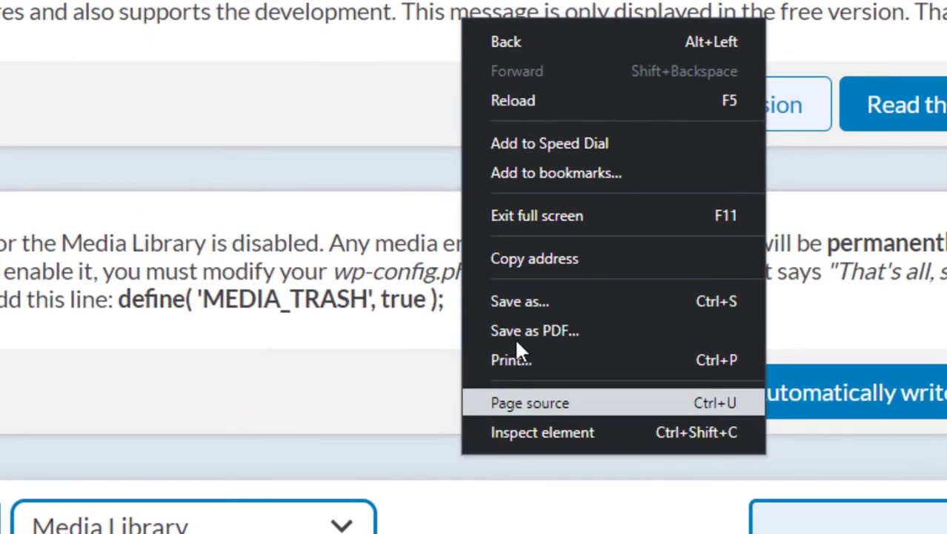
{"action": "left_click", "coordinate": [587, 103]}
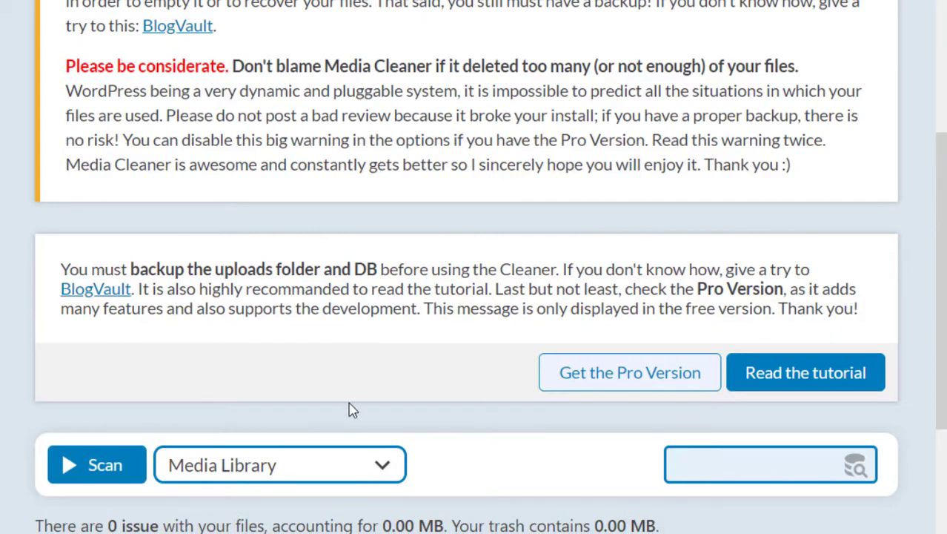
Run a Media Cleaner scan of the Media Library for unused files
{"action": "scroll", "coordinate": [352, 410], "scroll_direction": "down", "scroll_amount": 3}
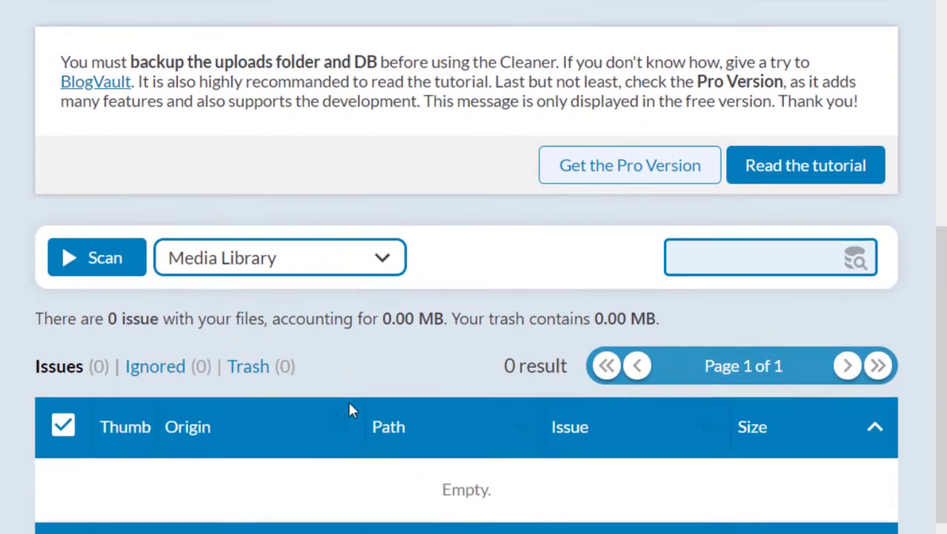
{"action": "scroll", "coordinate": [351, 410], "scroll_direction": "down", "scroll_amount": 2}
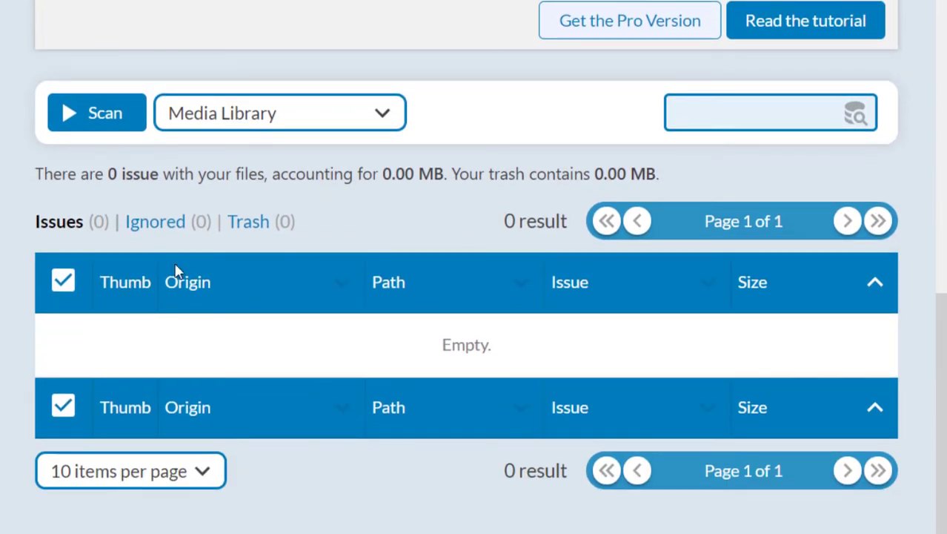
{"action": "left_click", "coordinate": [113, 129]}
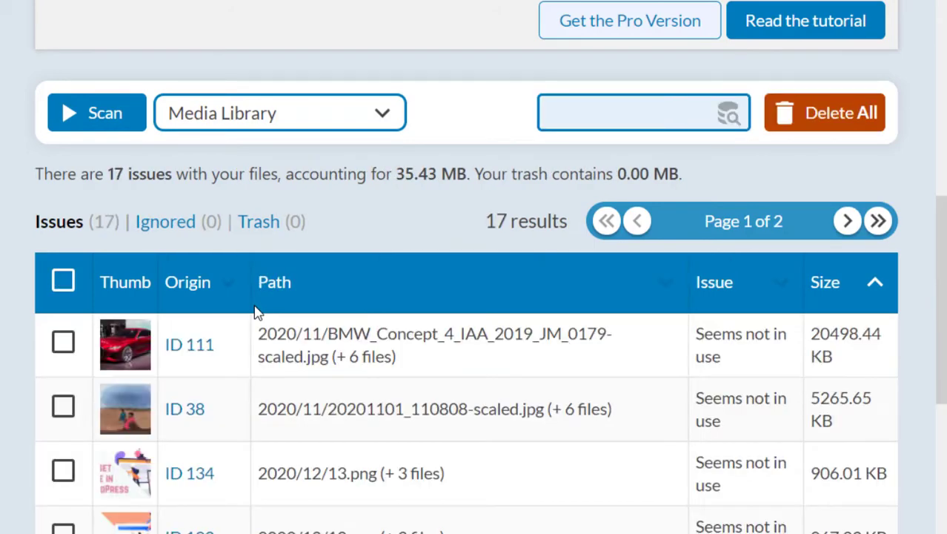
Examine the scan results, checking the issue summary and each listed file's path, issue and size
{"action": "scroll", "coordinate": [255, 311], "scroll_direction": "down", "scroll_amount": 1}
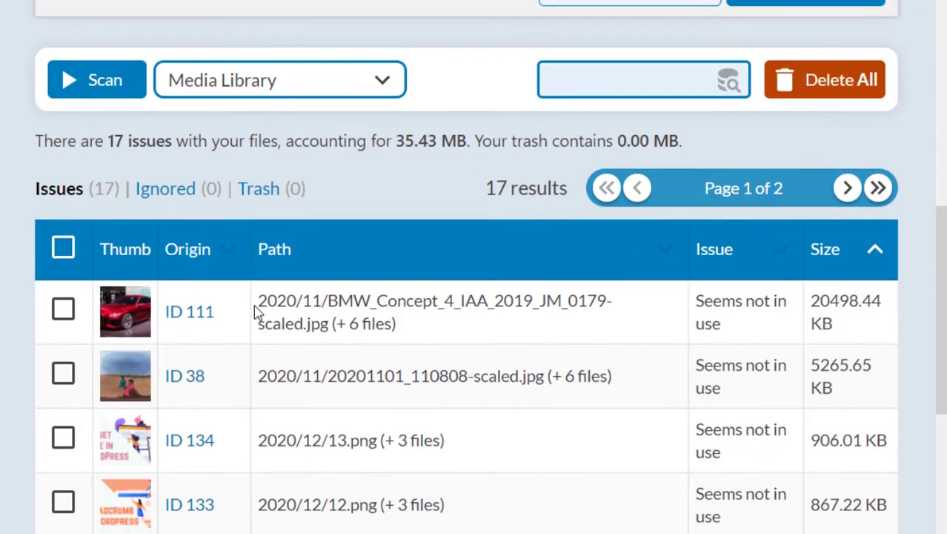
{"action": "scroll", "coordinate": [153, 196], "scroll_direction": "down", "scroll_amount": 1}
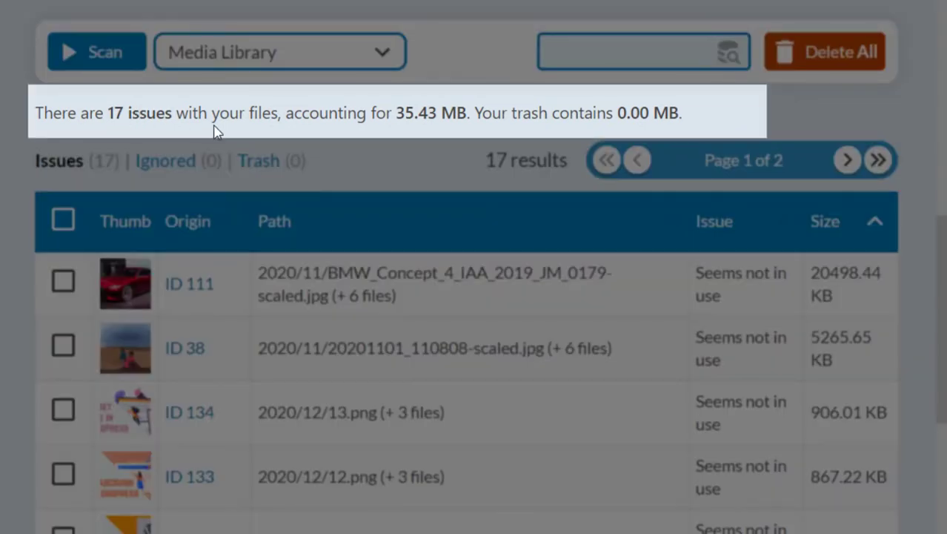
{"action": "scroll", "coordinate": [437, 190], "scroll_direction": "down", "scroll_amount": 2}
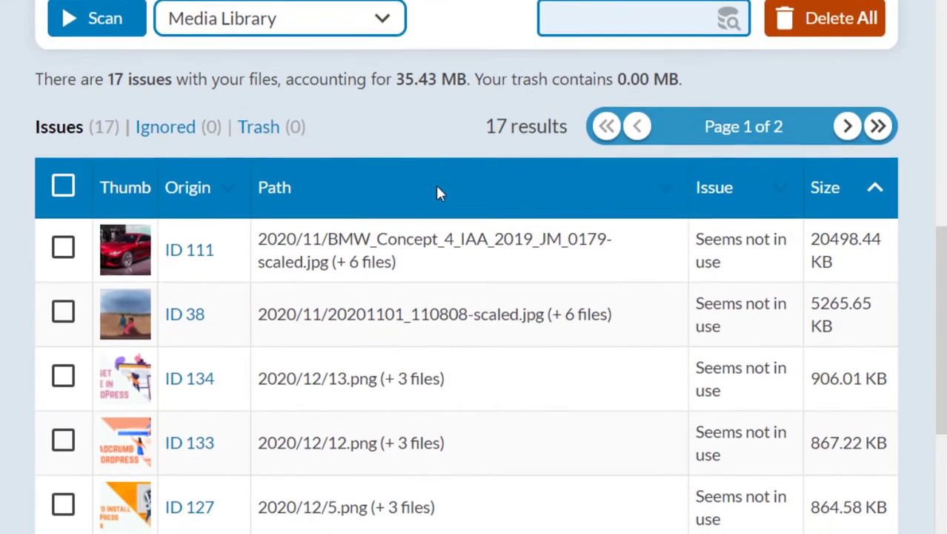
{"action": "scroll", "coordinate": [438, 191], "scroll_direction": "down", "scroll_amount": 5}
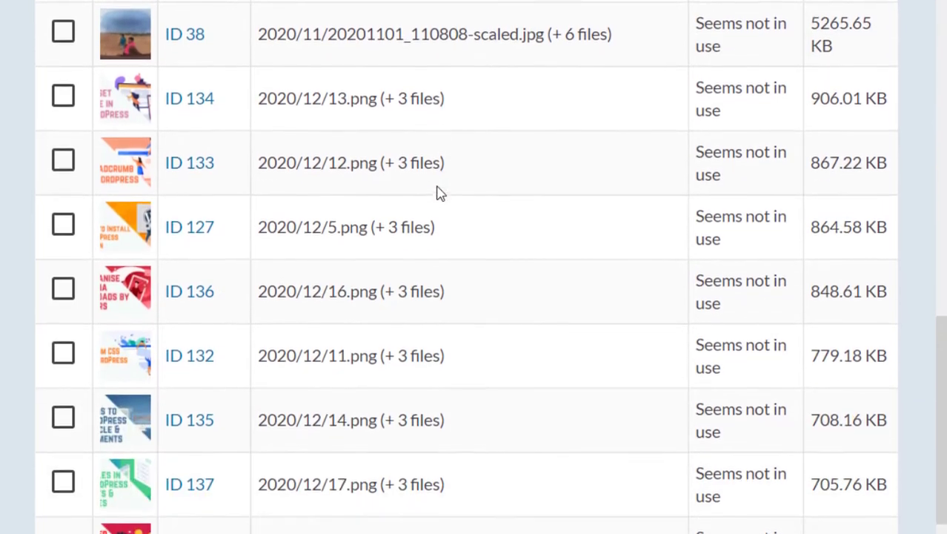
{"action": "scroll", "coordinate": [437, 193], "scroll_direction": "down", "scroll_amount": 2}
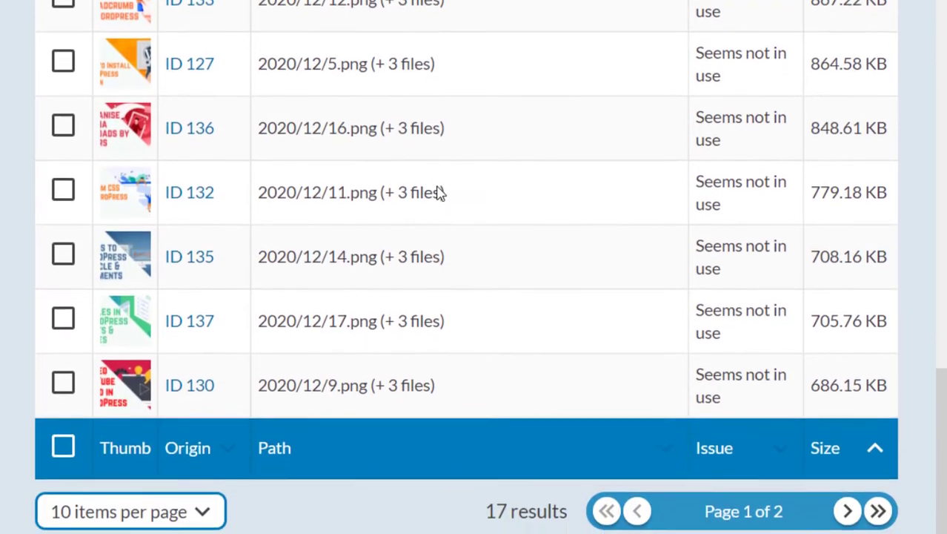
{"action": "scroll", "coordinate": [437, 190], "scroll_direction": "up", "scroll_amount": 6}
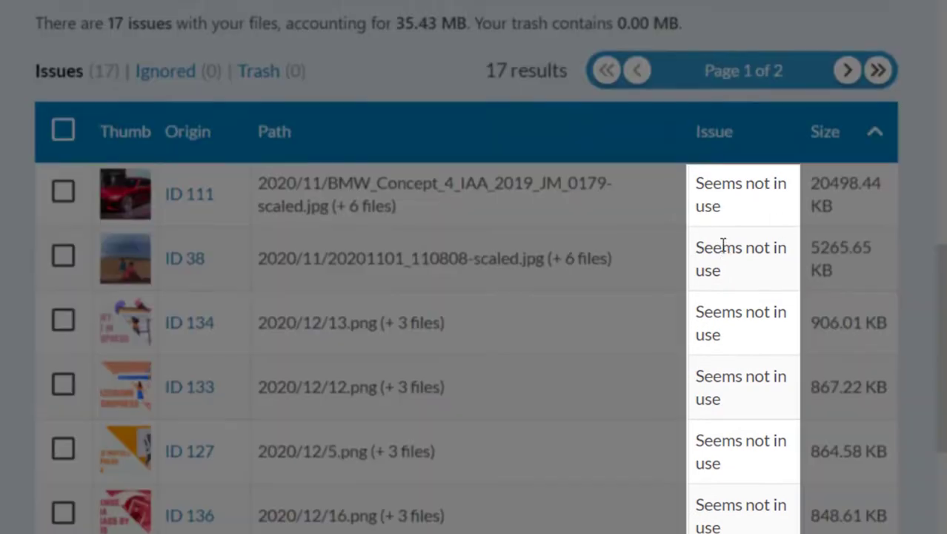
{"action": "scroll", "coordinate": [723, 249], "scroll_direction": "down", "scroll_amount": 1}
{"action": "scroll", "coordinate": [723, 247], "scroll_direction": "up", "scroll_amount": 1}
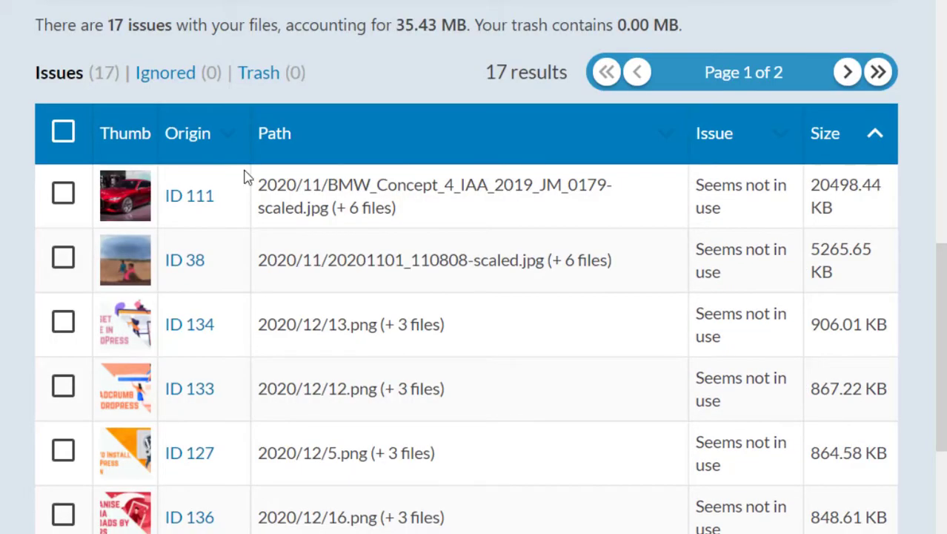
Select the listed unused files and delete all the issues found by the scan, accepting the backup warning
{"action": "left_click", "coordinate": [65, 134]}
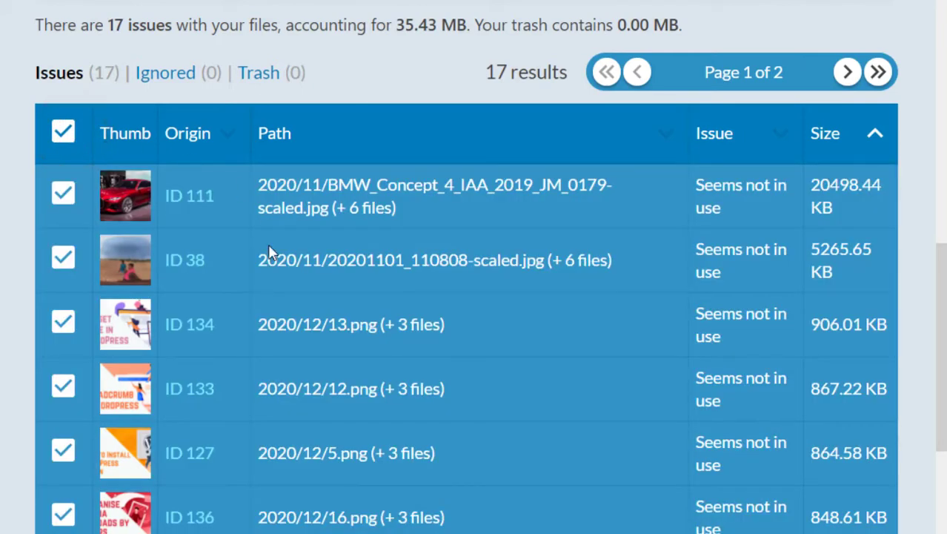
{"action": "scroll", "coordinate": [271, 252], "scroll_direction": "down", "scroll_amount": 6}
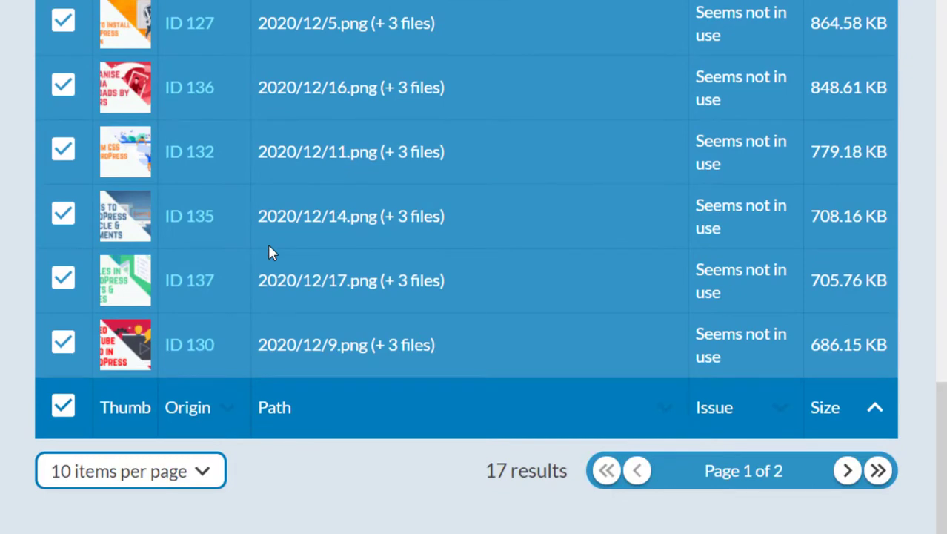
{"action": "scroll", "coordinate": [271, 252], "scroll_direction": "up", "scroll_amount": 7}
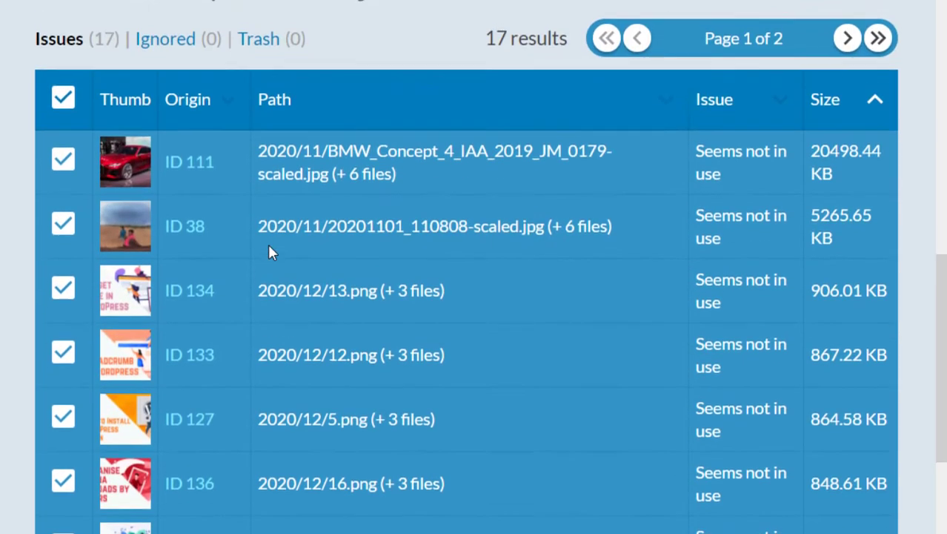
{"action": "scroll", "coordinate": [269, 245], "scroll_direction": "up", "scroll_amount": 1}
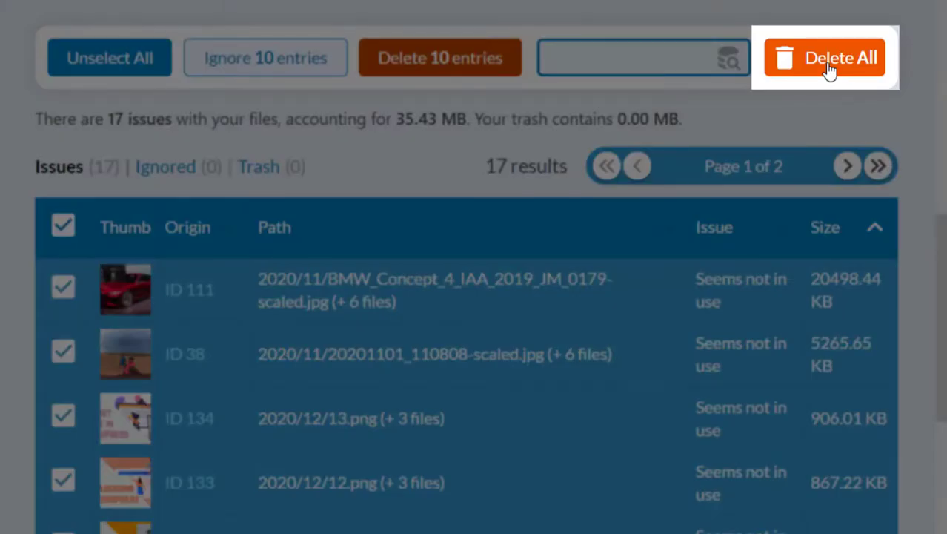
{"action": "left_click", "coordinate": [829, 66]}
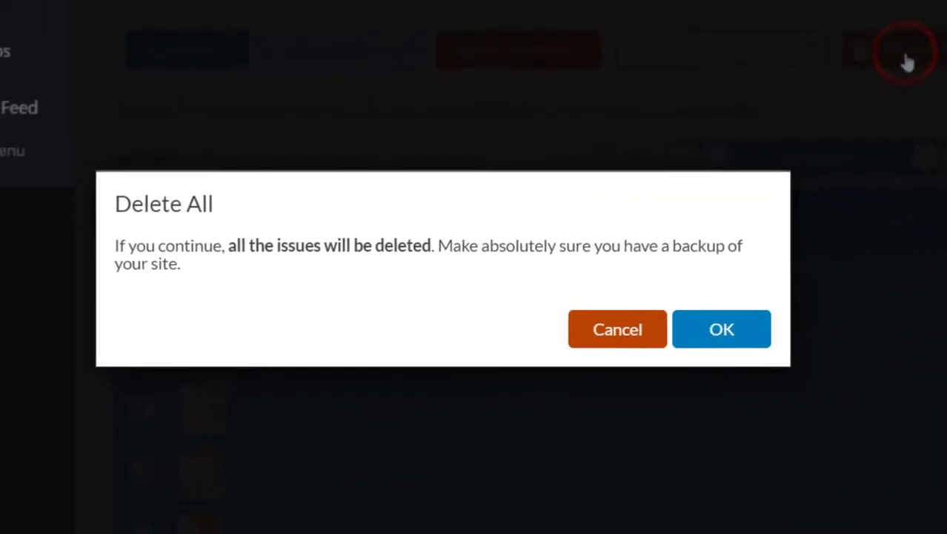
{"action": "left_click", "coordinate": [758, 324]}
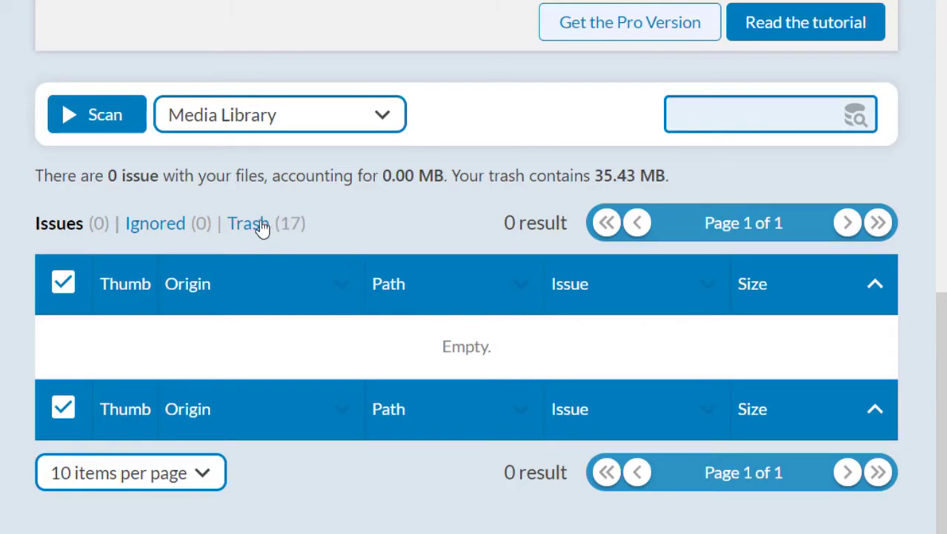
Review the deleted files in the Media Cleaner trash, then empty the trash entirely
{"action": "left_click", "coordinate": [260, 224]}
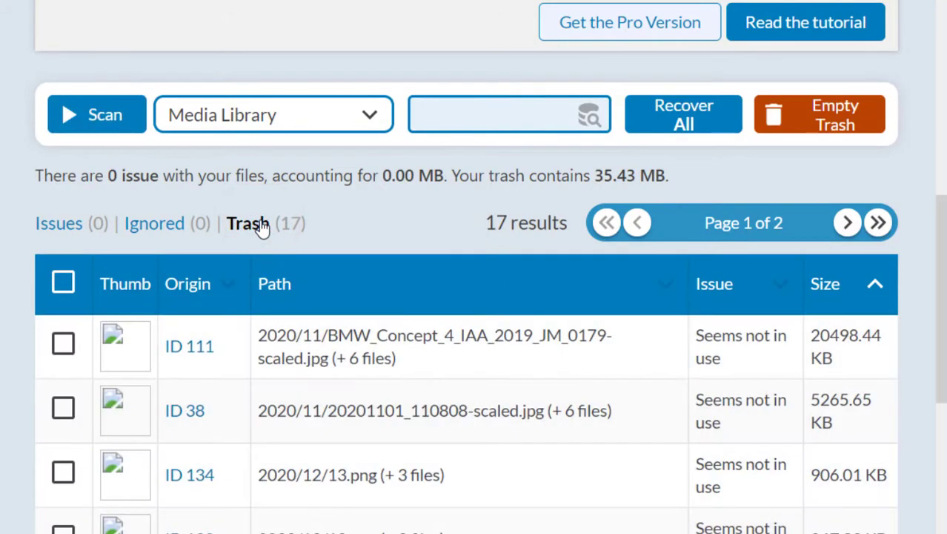
{"action": "scroll", "coordinate": [300, 330], "scroll_direction": "down", "scroll_amount": 8}
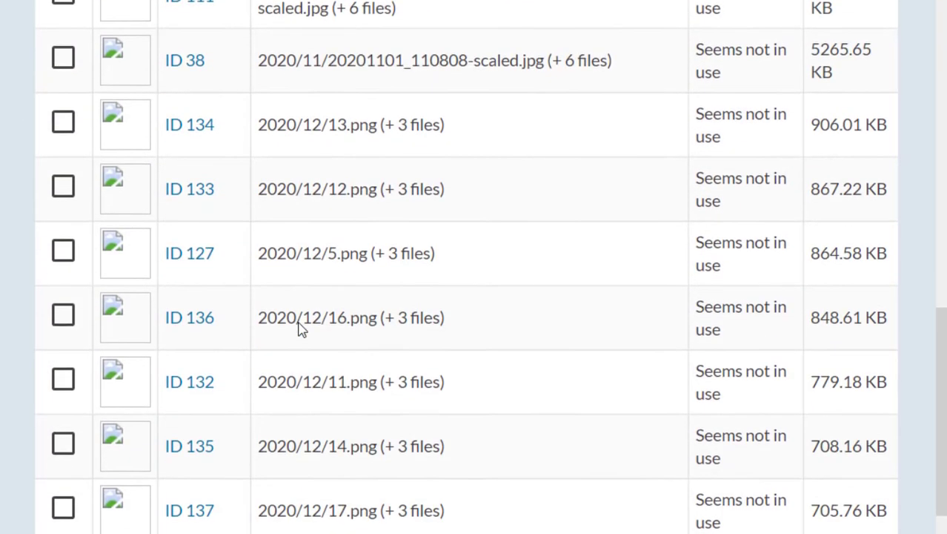
{"action": "scroll", "coordinate": [301, 330], "scroll_direction": "up", "scroll_amount": 7}
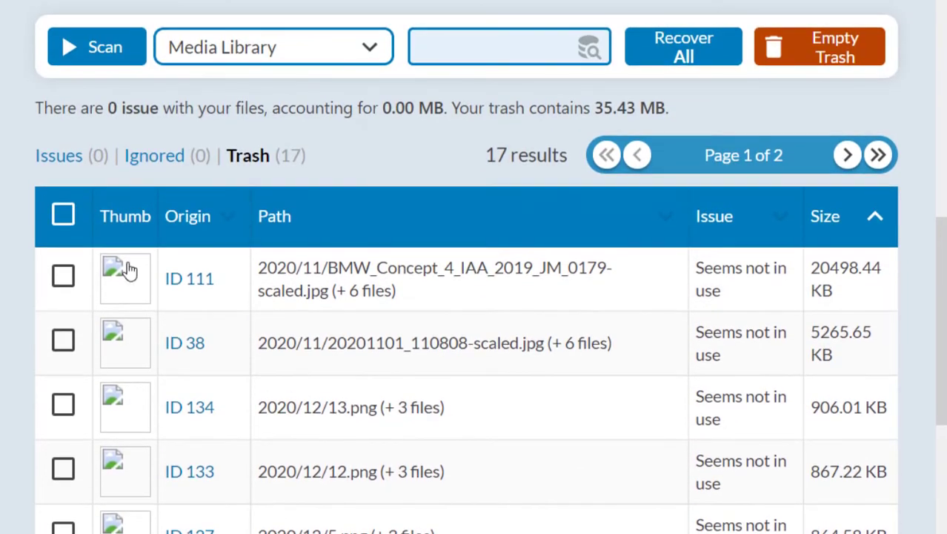
{"action": "left_click", "coordinate": [63, 216]}
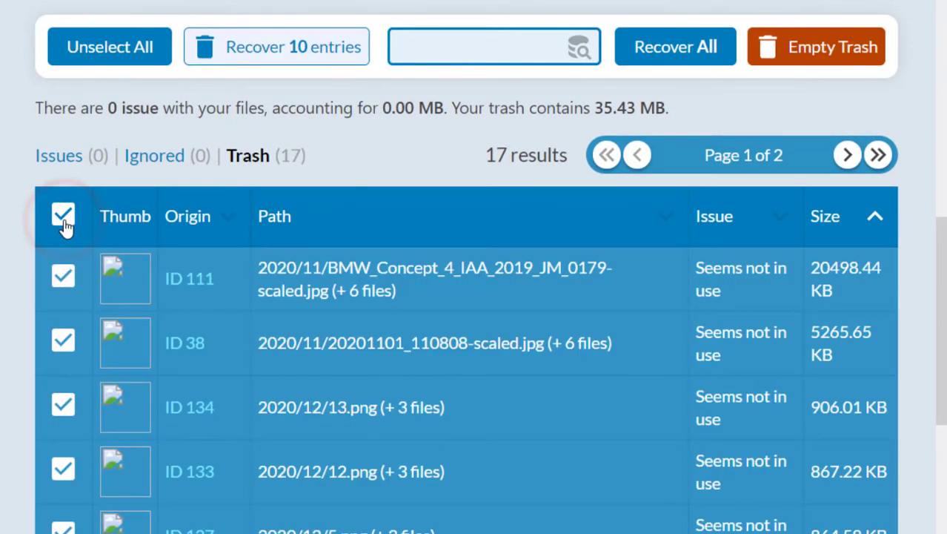
{"action": "left_click", "coordinate": [850, 66]}
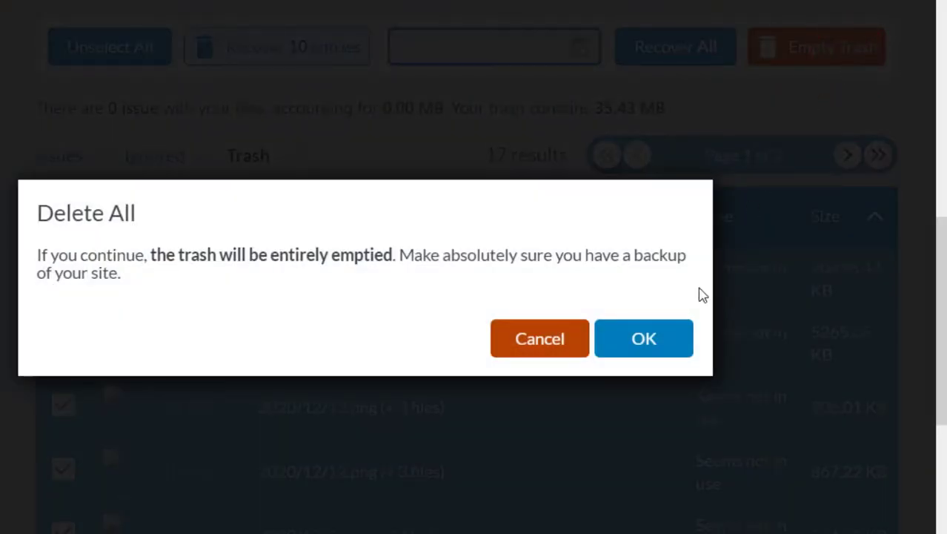
{"action": "left_click", "coordinate": [676, 330]}
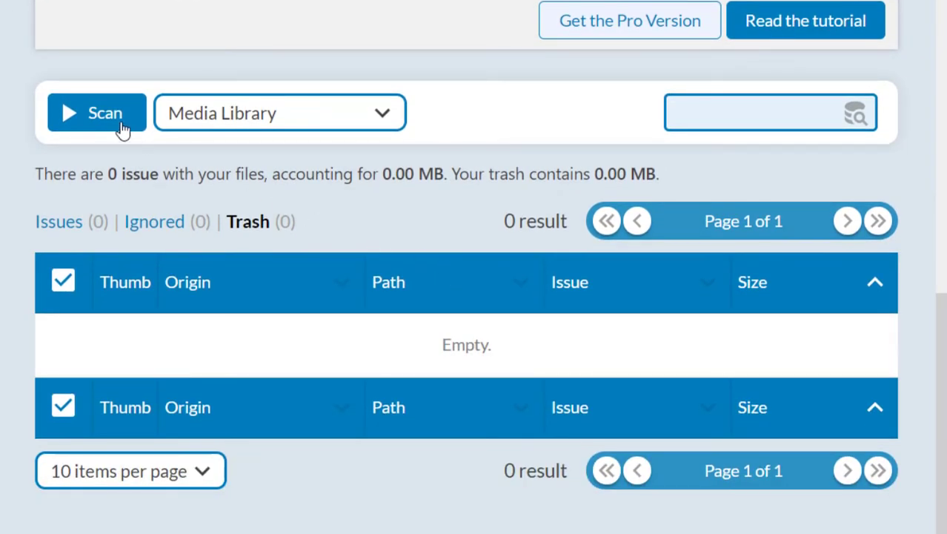
Scan the Media Library again with Media Cleaner, then open the Media Library and review its files
{"action": "left_click", "coordinate": [118, 128]}
{"action": "scroll", "coordinate": [107, 174], "scroll_direction": "up", "scroll_amount": 10}
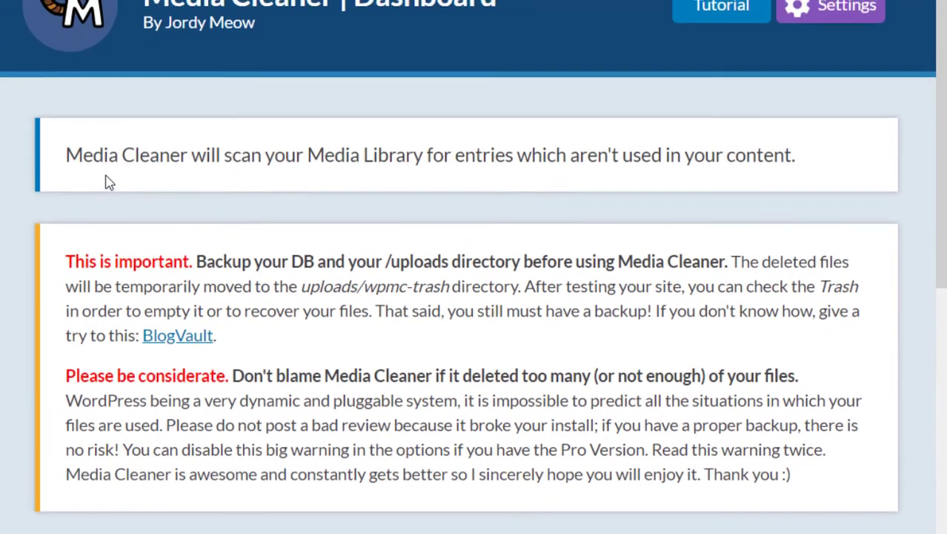
{"action": "scroll", "coordinate": [108, 181], "scroll_direction": "up", "scroll_amount": 2}
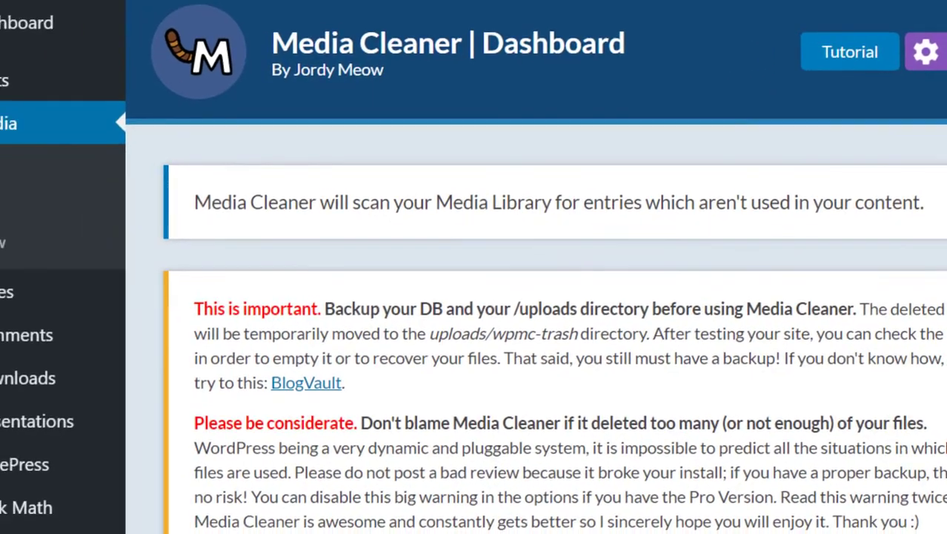
{"action": "left_click", "coordinate": [42, 177]}
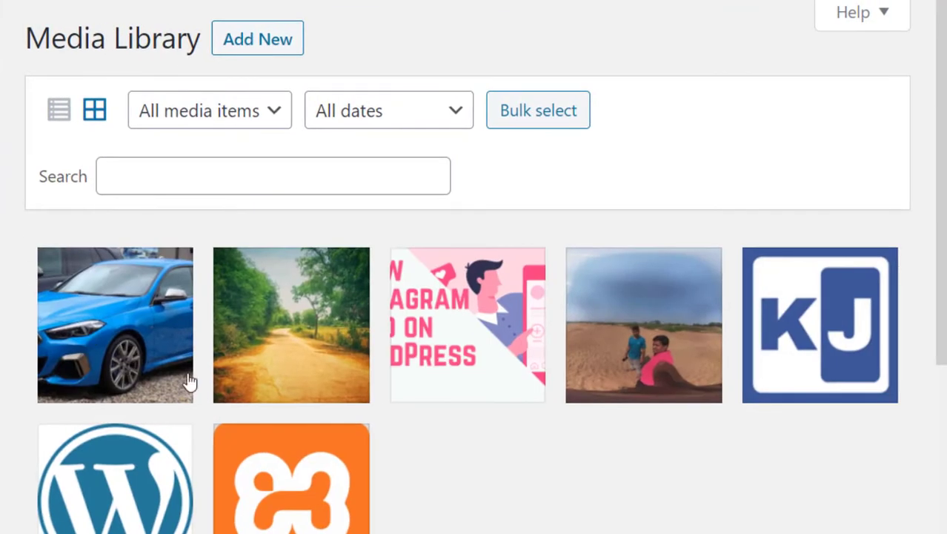
{"action": "scroll", "coordinate": [217, 400], "scroll_direction": "down", "scroll_amount": 4}
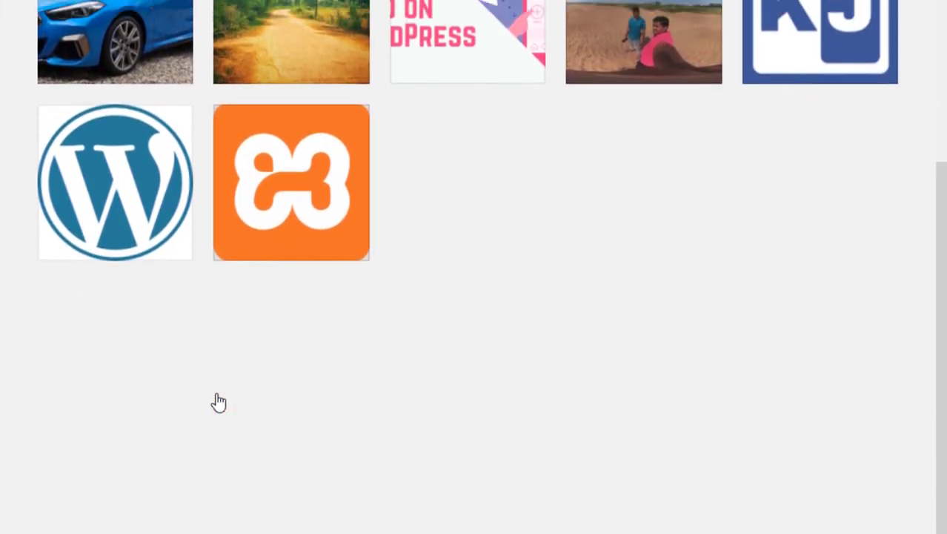
{"action": "scroll", "coordinate": [218, 401], "scroll_direction": "up", "scroll_amount": 4}
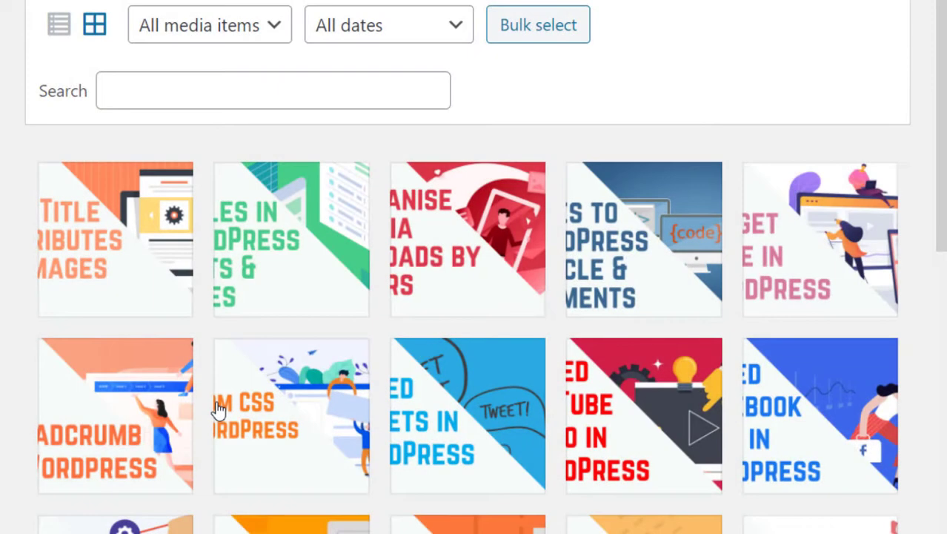
Look through the Media Library grid for images that were uploaded more than once
{"action": "scroll", "coordinate": [216, 409], "scroll_direction": "down", "scroll_amount": 2}
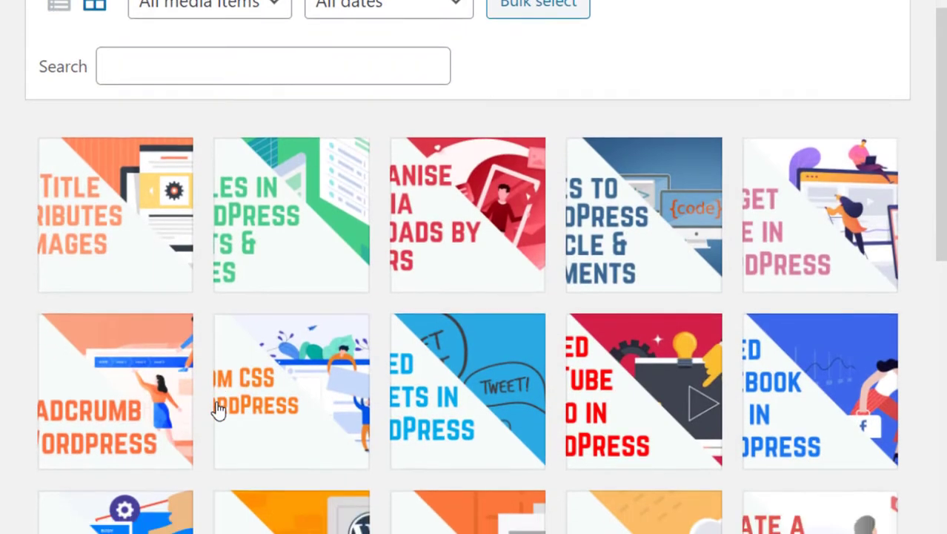
{"action": "scroll", "coordinate": [218, 409], "scroll_direction": "down", "scroll_amount": 4}
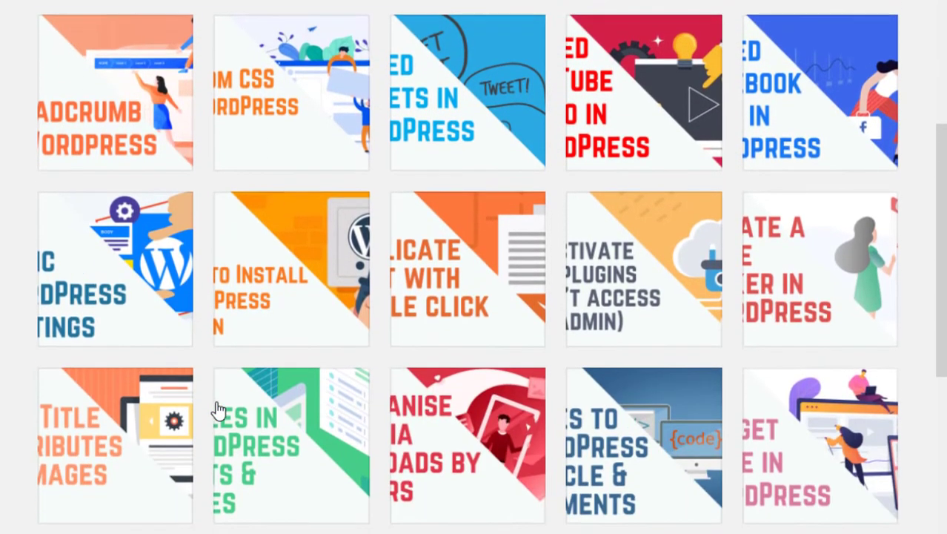
{"action": "scroll", "coordinate": [218, 409], "scroll_direction": "up", "scroll_amount": 3}
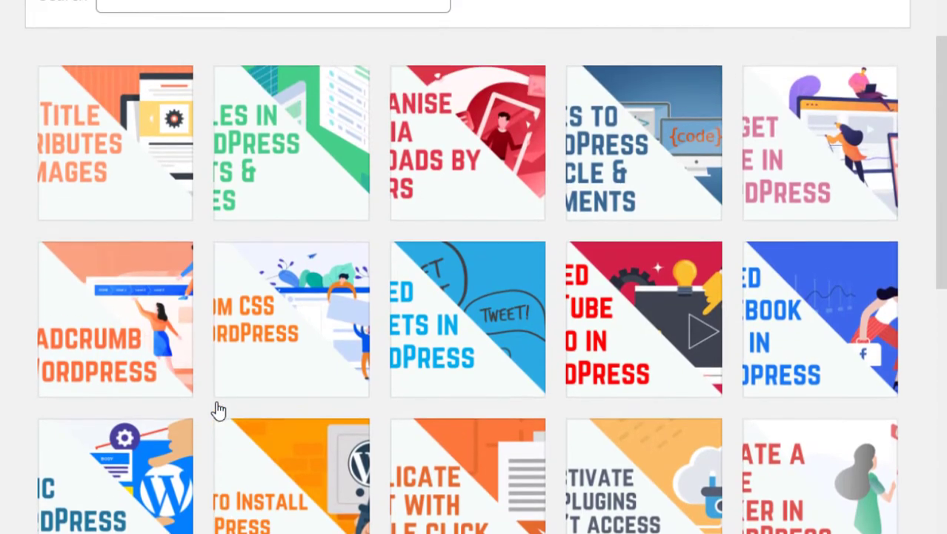
{"action": "scroll", "coordinate": [218, 409], "scroll_direction": "down", "scroll_amount": 2}
{"action": "scroll", "coordinate": [320, 195], "scroll_direction": "up", "scroll_amount": 2}
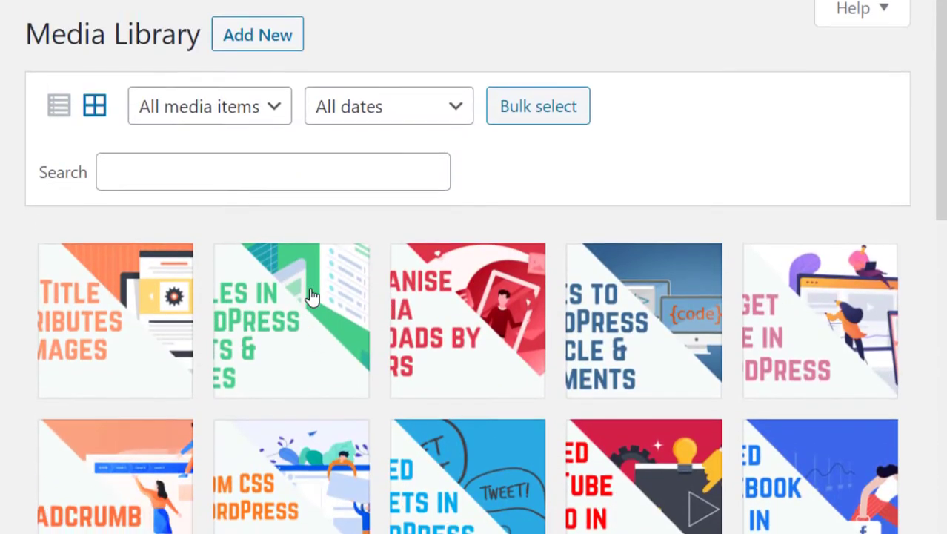
Go to the page for adding new plugins and search for "Media deduper"
{"action": "scroll", "coordinate": [311, 294], "scroll_direction": "down", "scroll_amount": 2}
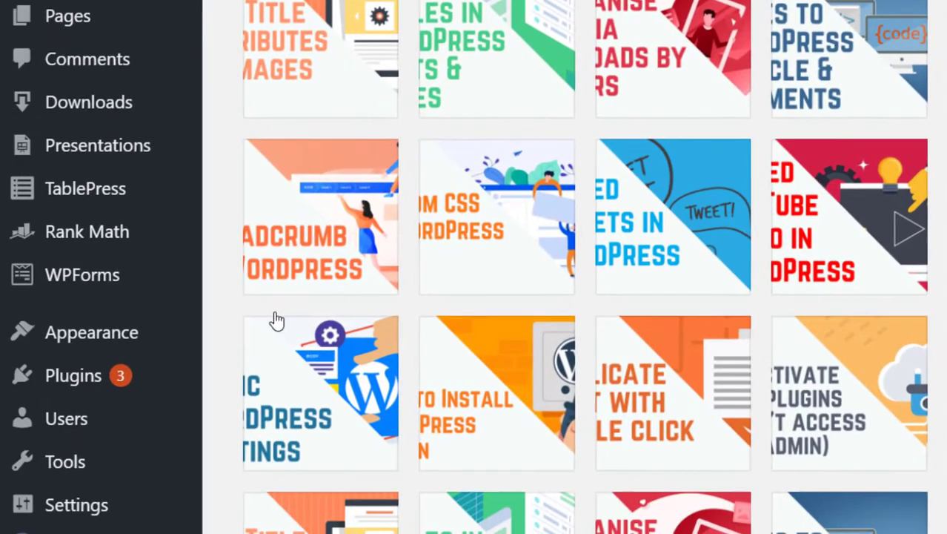
{"action": "mouse_move", "coordinate": [130, 378]}
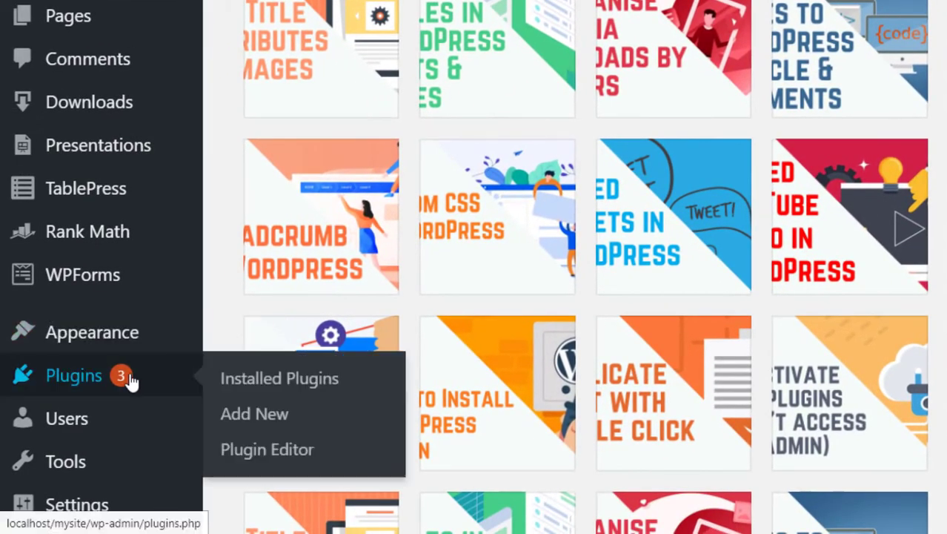
{"action": "left_click", "coordinate": [279, 428]}
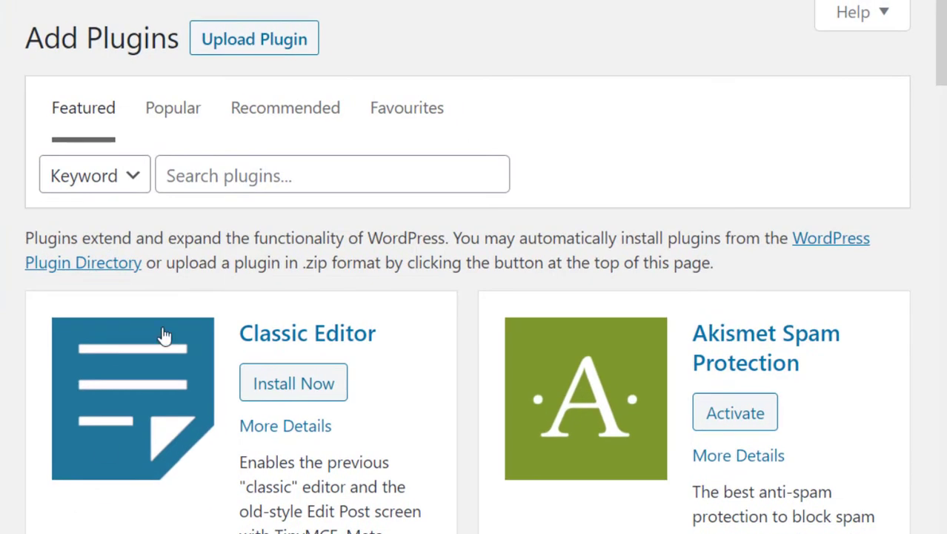
{"action": "left_click", "coordinate": [305, 173]}
{"action": "type", "text": "Media "}
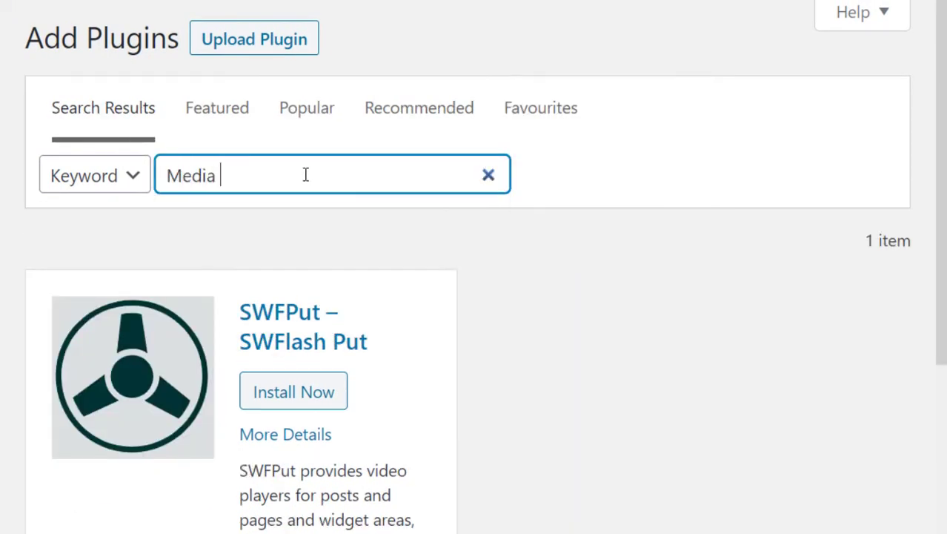
{"action": "type", "text": "deduper"}
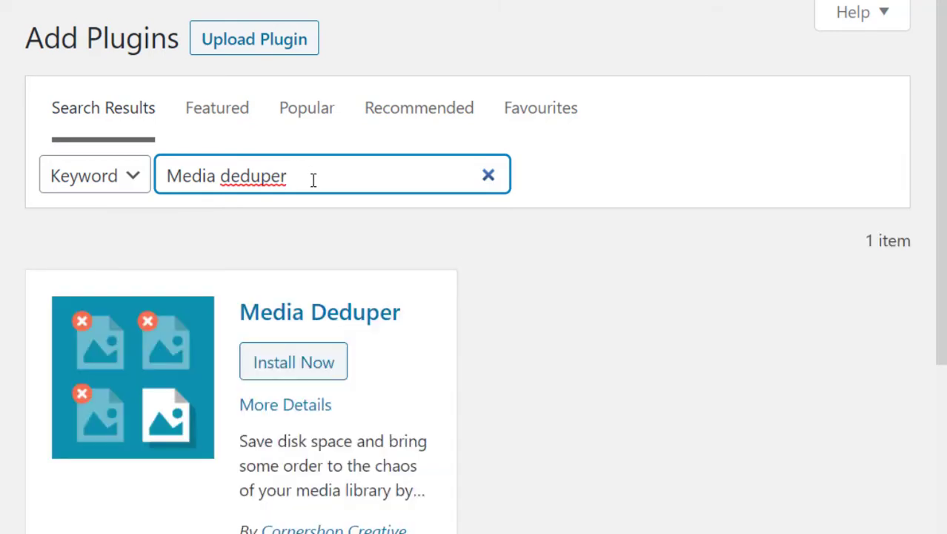
Install and activate the Media Deduper plugin by Cornershop Creative
{"action": "scroll", "coordinate": [376, 273], "scroll_direction": "down", "scroll_amount": 3}
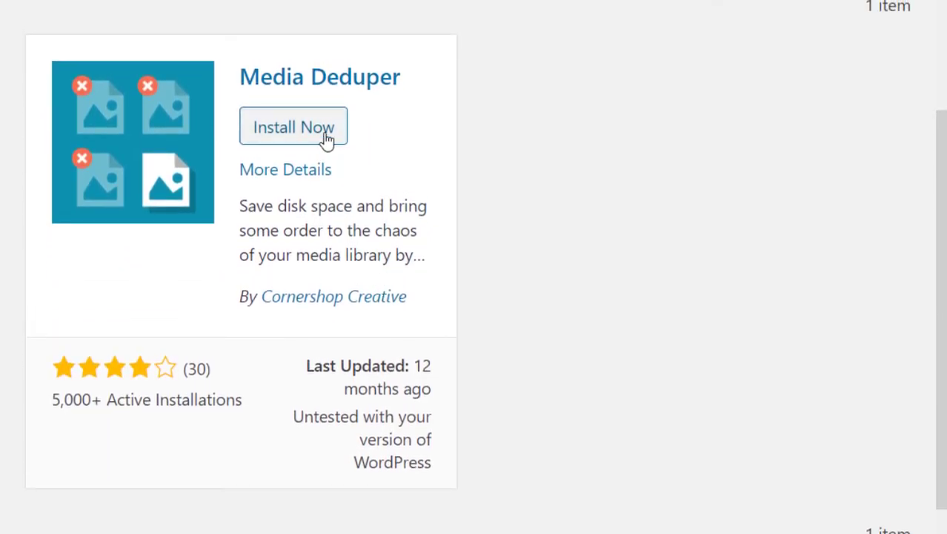
{"action": "left_click", "coordinate": [326, 141]}
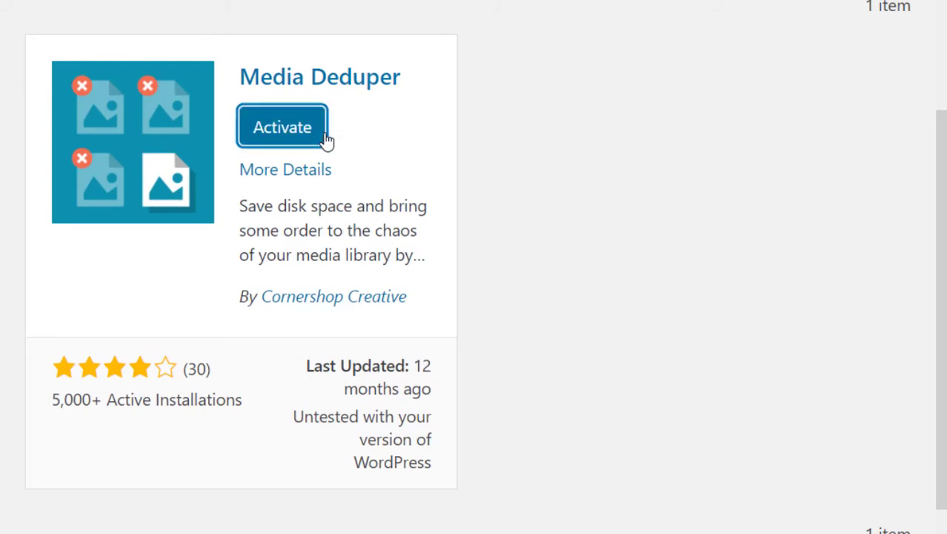
{"action": "left_click", "coordinate": [299, 138]}
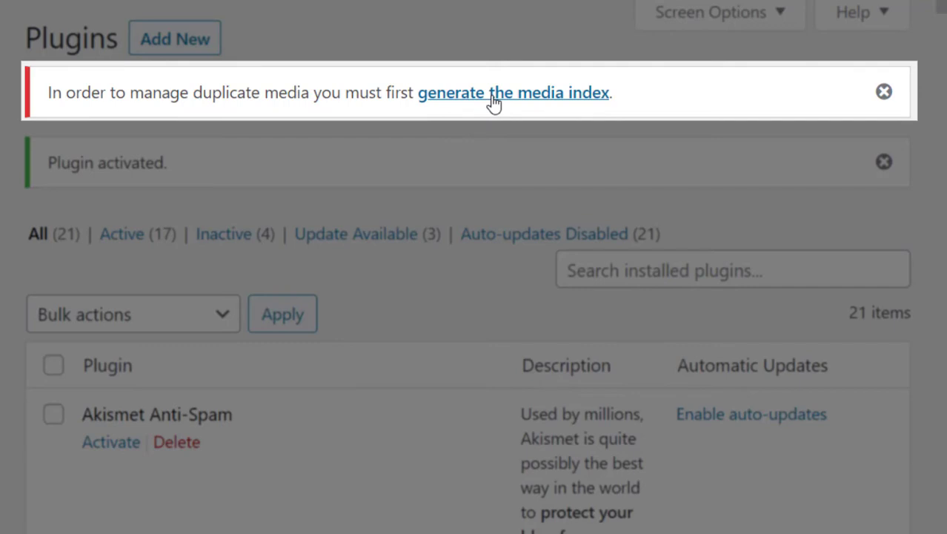
Follow the notice to generate the media index and index all media items with Media Deduper
{"action": "scroll", "coordinate": [493, 177], "scroll_direction": "down", "scroll_amount": 1}
{"action": "scroll", "coordinate": [491, 176], "scroll_direction": "up", "scroll_amount": 1}
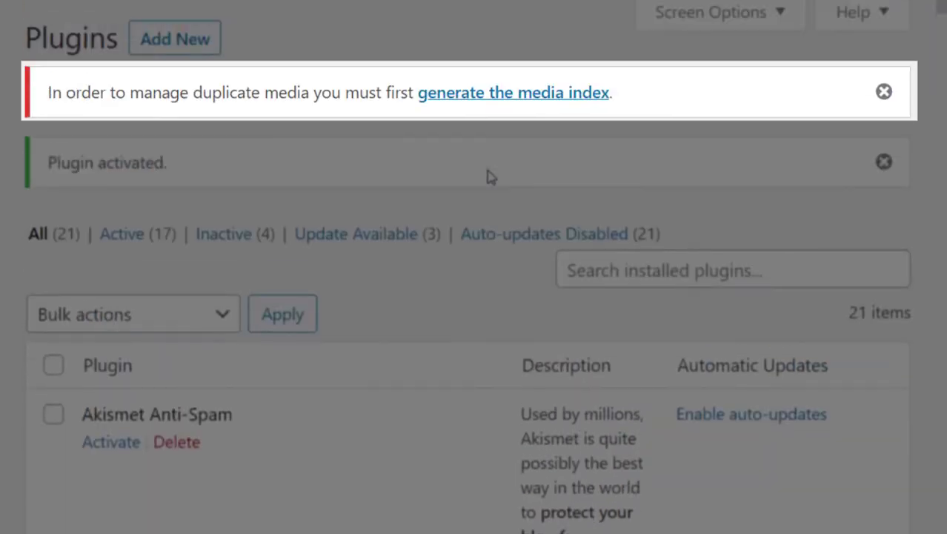
{"action": "left_click", "coordinate": [524, 96]}
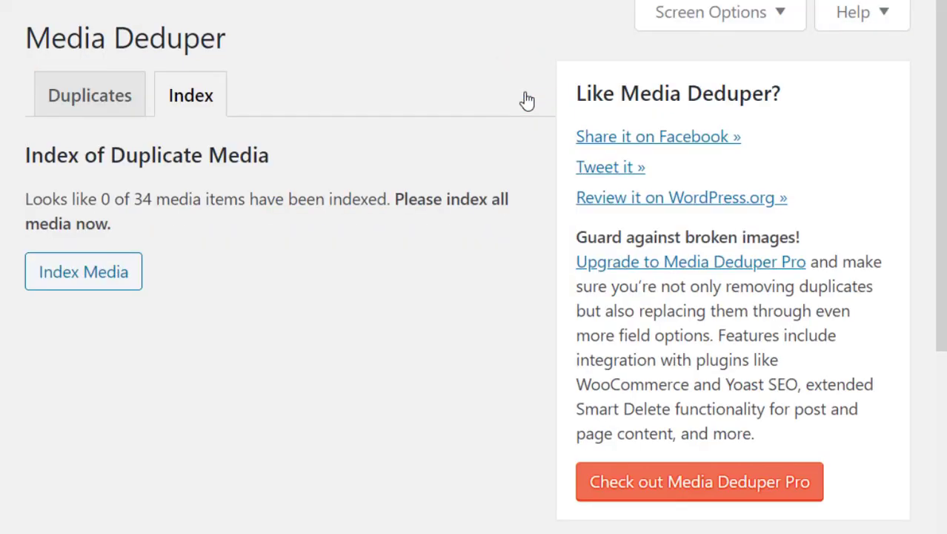
{"action": "scroll", "coordinate": [441, 317], "scroll_direction": "down", "scroll_amount": 1}
{"action": "scroll", "coordinate": [442, 318], "scroll_direction": "up", "scroll_amount": 1}
{"action": "left_click", "coordinate": [119, 279]}
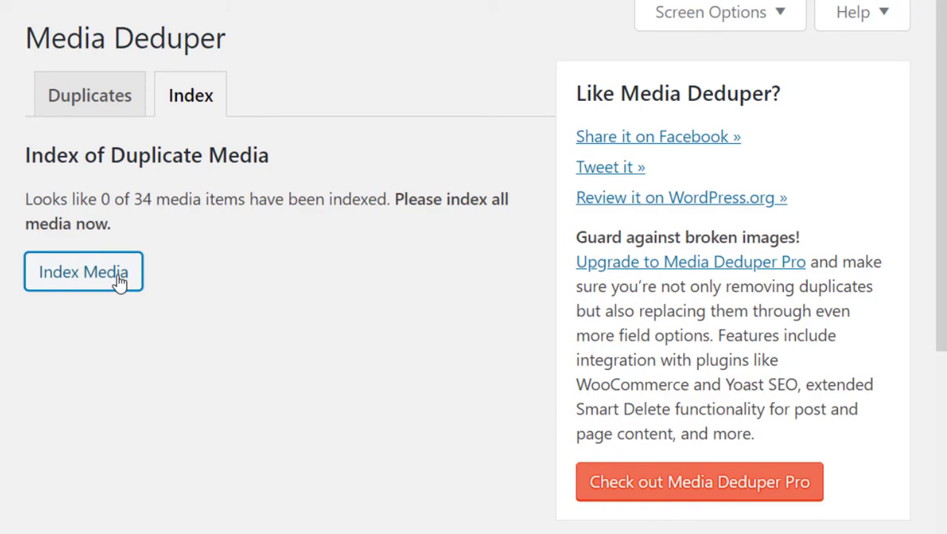
{"action": "left_click", "coordinate": [120, 282]}
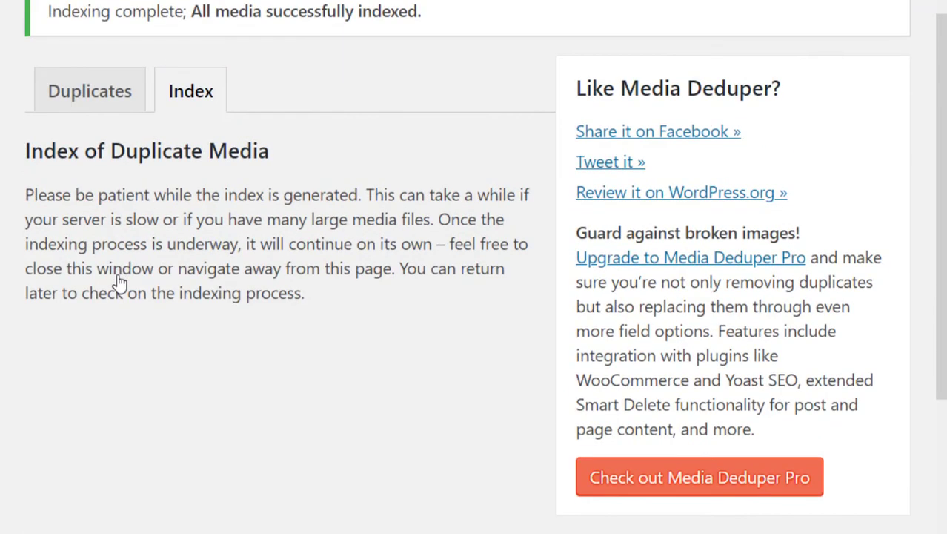
Open the Media Deduper duplicates page and look through the list of duplicate media files
{"action": "scroll", "coordinate": [119, 283], "scroll_direction": "down", "scroll_amount": 4}
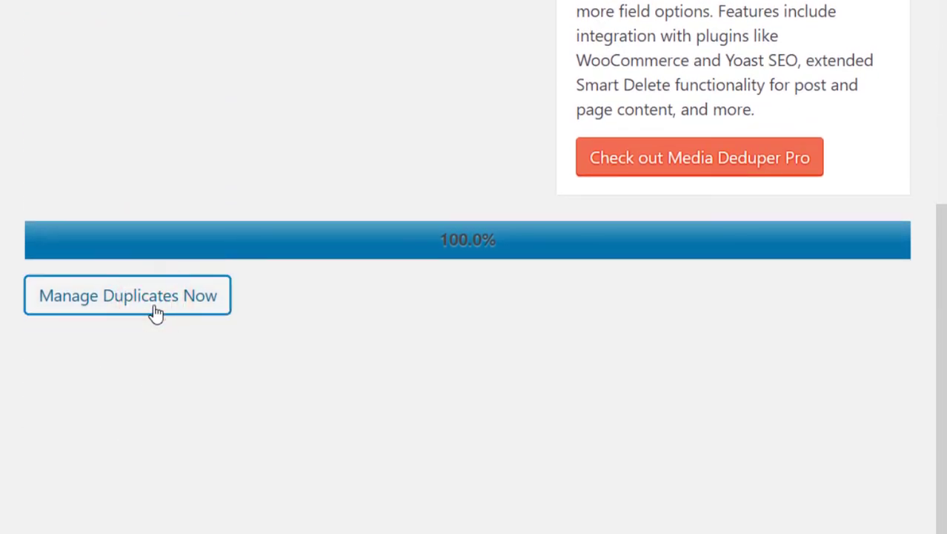
{"action": "left_click", "coordinate": [127, 295]}
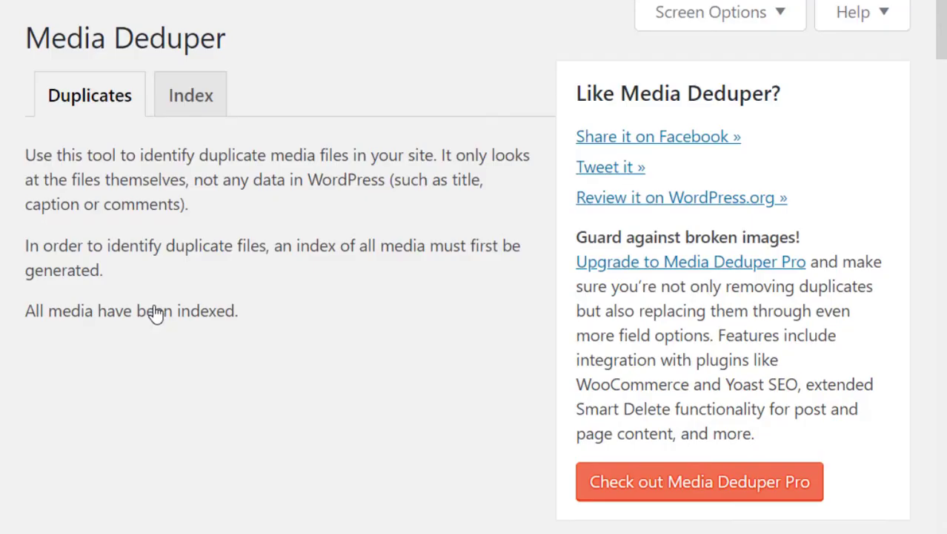
{"action": "scroll", "coordinate": [155, 312], "scroll_direction": "down", "scroll_amount": 6}
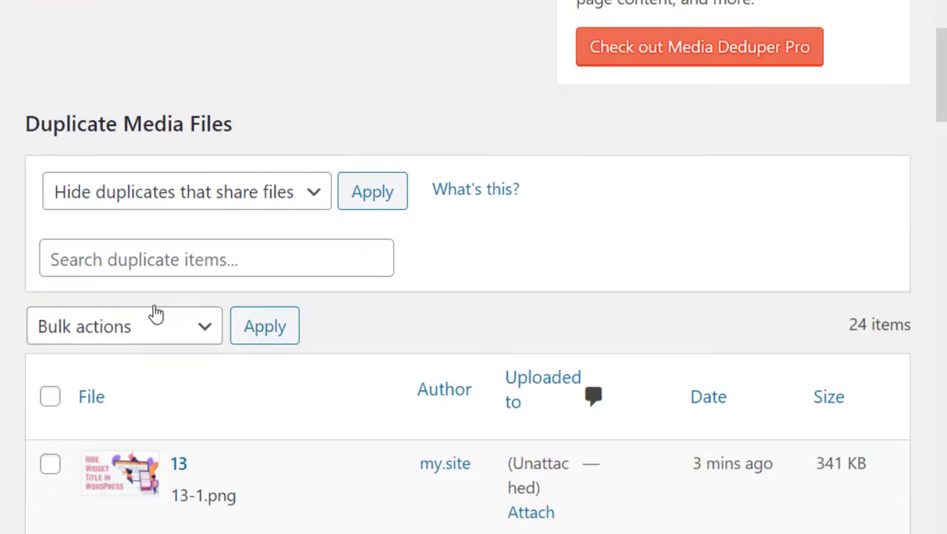
{"action": "scroll", "coordinate": [156, 312], "scroll_direction": "down", "scroll_amount": 1}
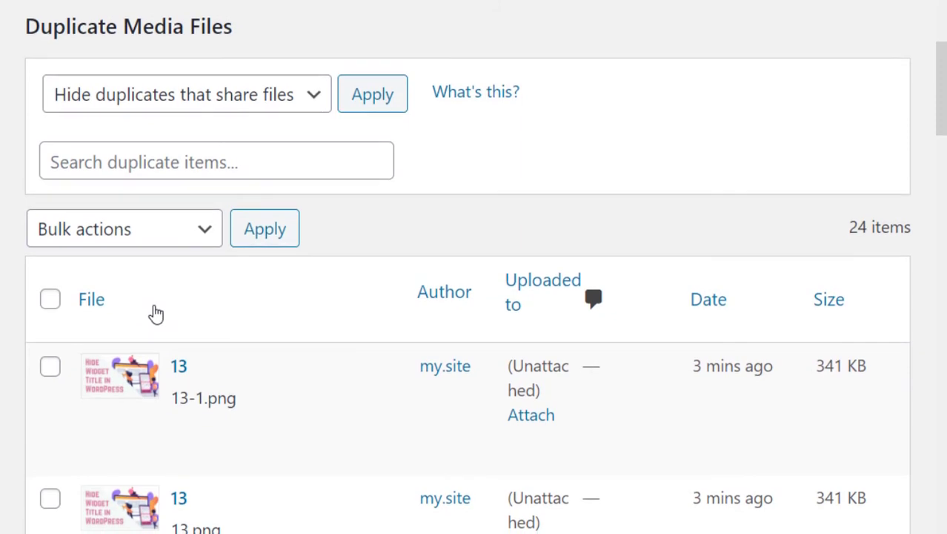
{"action": "scroll", "coordinate": [156, 313], "scroll_direction": "down", "scroll_amount": 3}
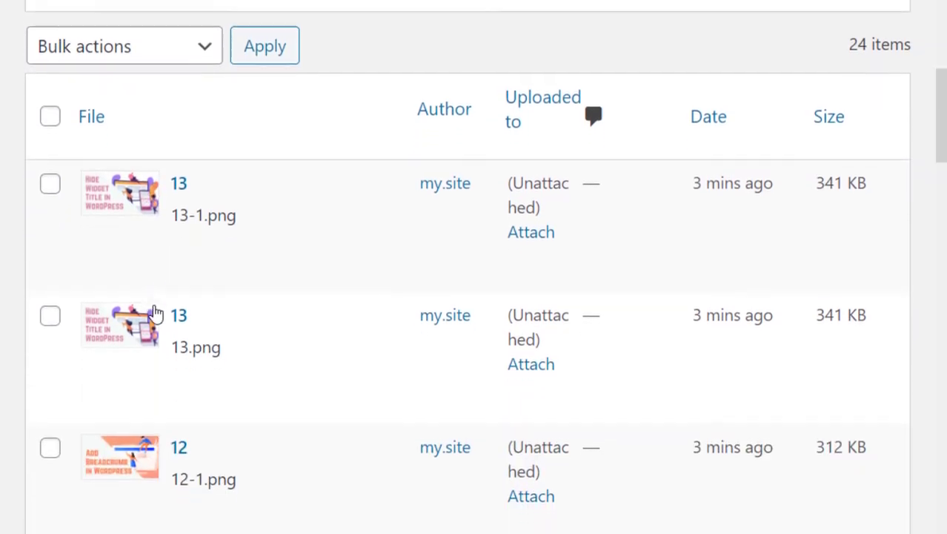
{"action": "scroll", "coordinate": [368, 342], "scroll_direction": "down", "scroll_amount": 5}
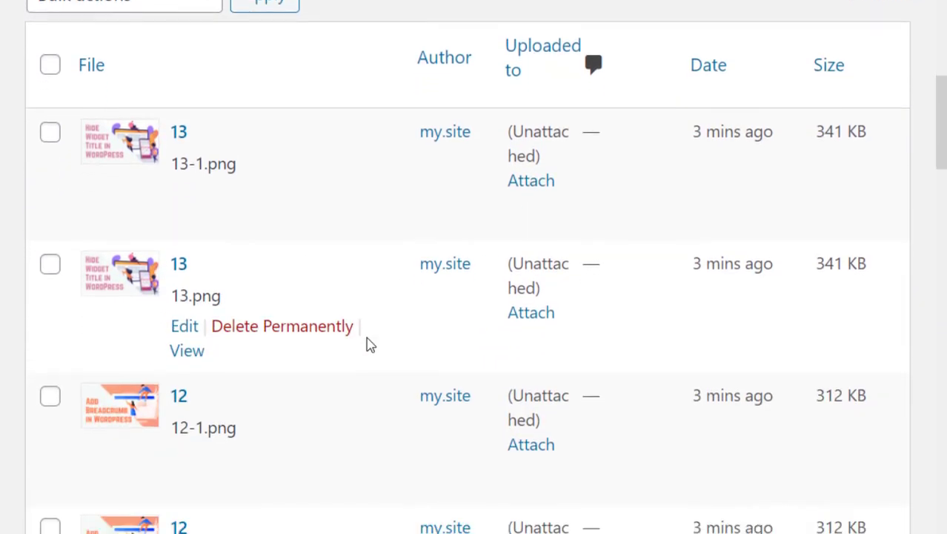
{"action": "scroll", "coordinate": [368, 343], "scroll_direction": "down", "scroll_amount": 20}
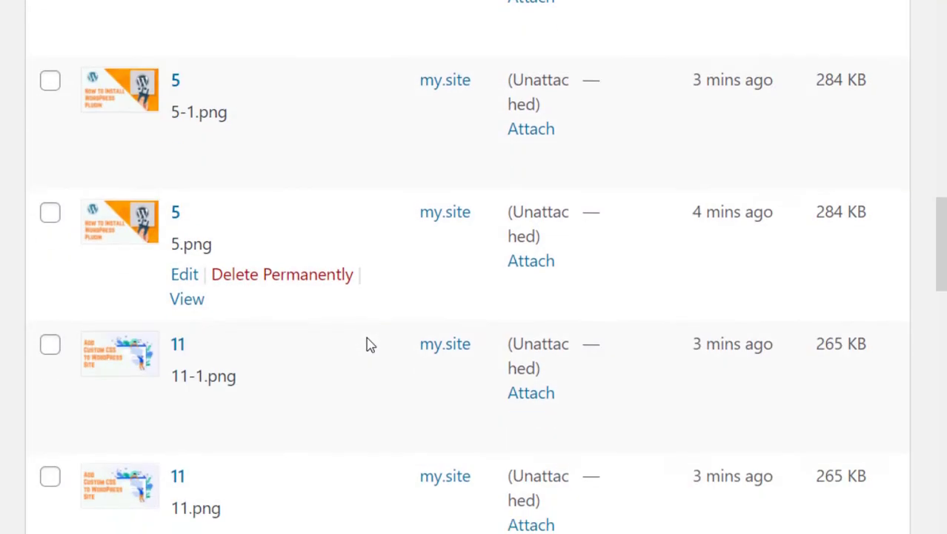
{"action": "scroll", "coordinate": [368, 344], "scroll_direction": "down", "scroll_amount": 16}
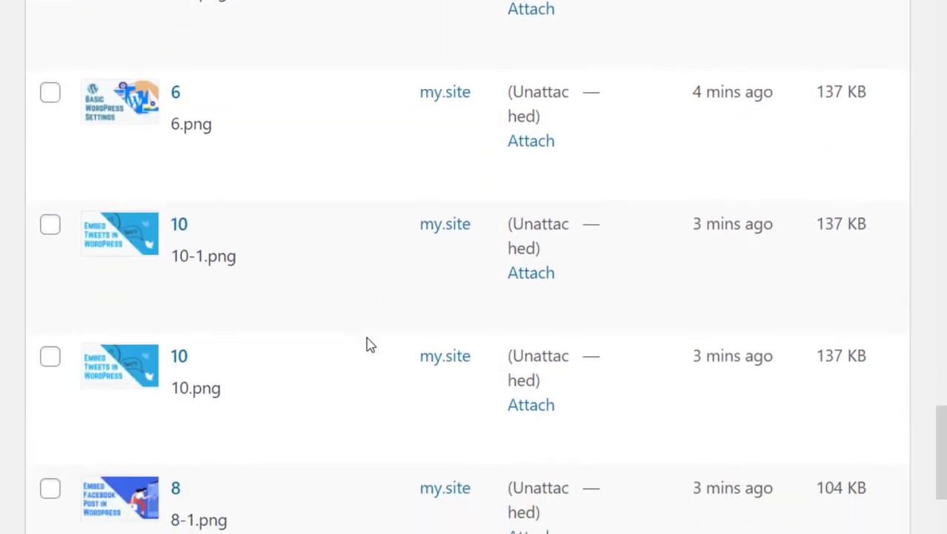
{"action": "scroll", "coordinate": [361, 368], "scroll_direction": "up", "scroll_amount": 20}
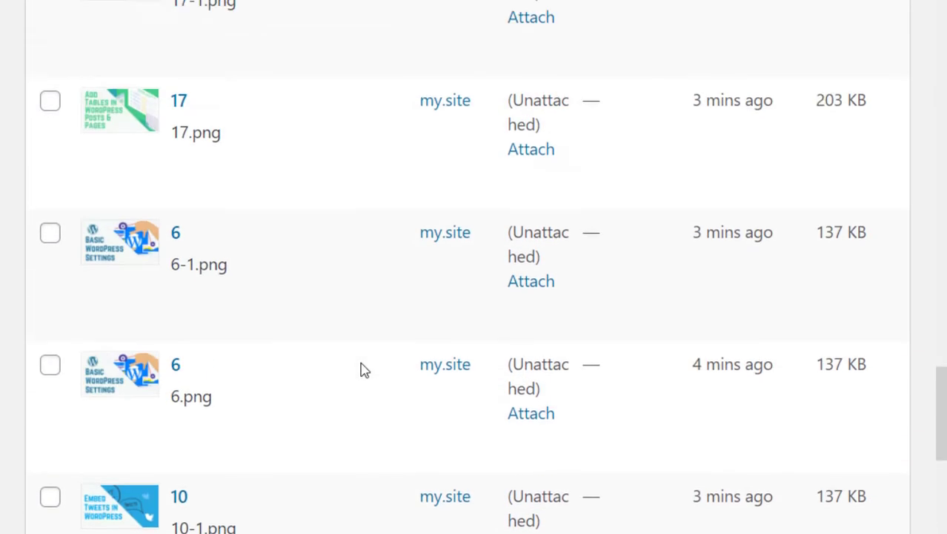
{"action": "scroll", "coordinate": [363, 369], "scroll_direction": "up", "scroll_amount": 14}
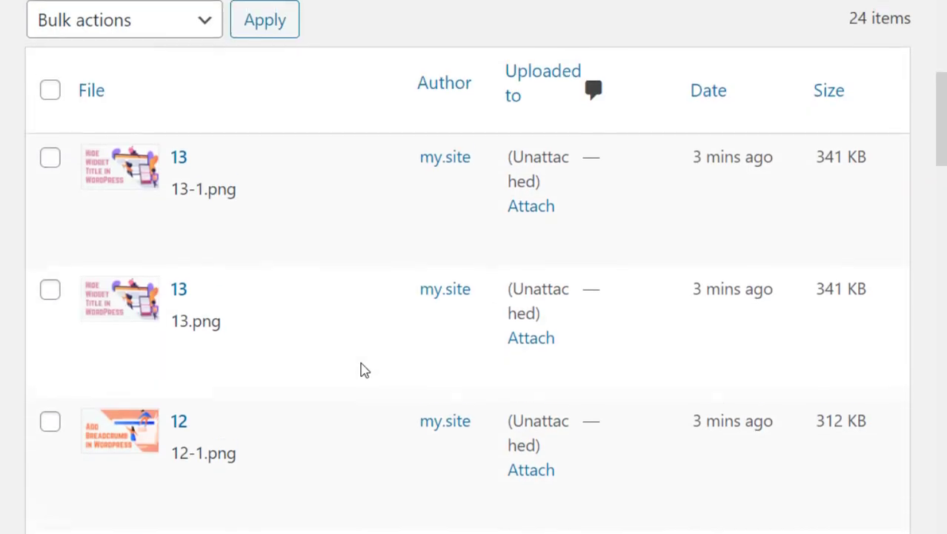
Select all the listed duplicate media files, apply the Smart Delete bulk action and confirm the deletion
{"action": "scroll", "coordinate": [363, 370], "scroll_direction": "down", "scroll_amount": 1}
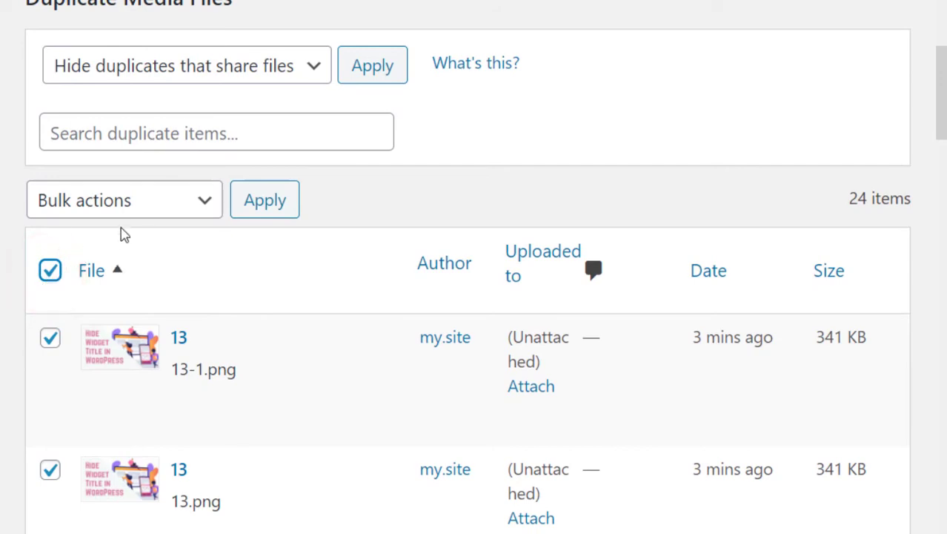
{"action": "left_click", "coordinate": [154, 212]}
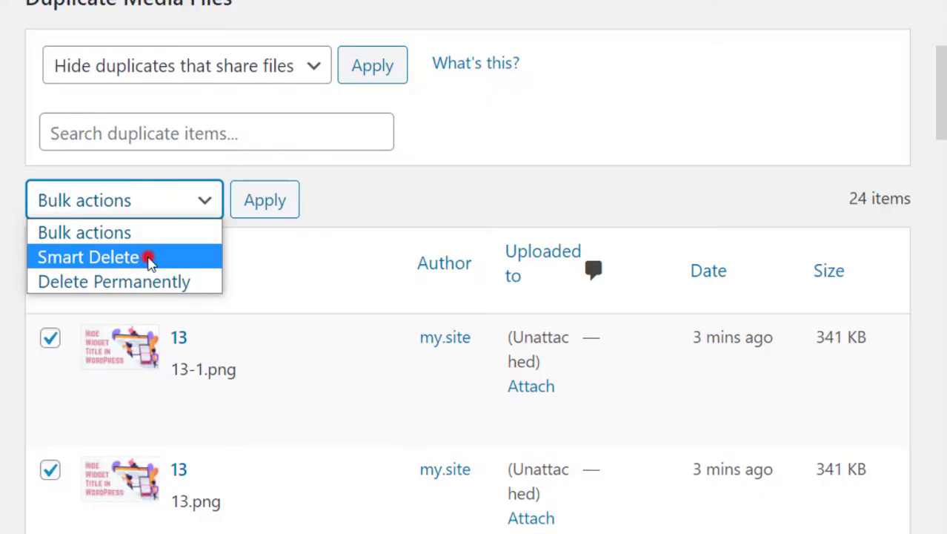
{"action": "left_click", "coordinate": [150, 259]}
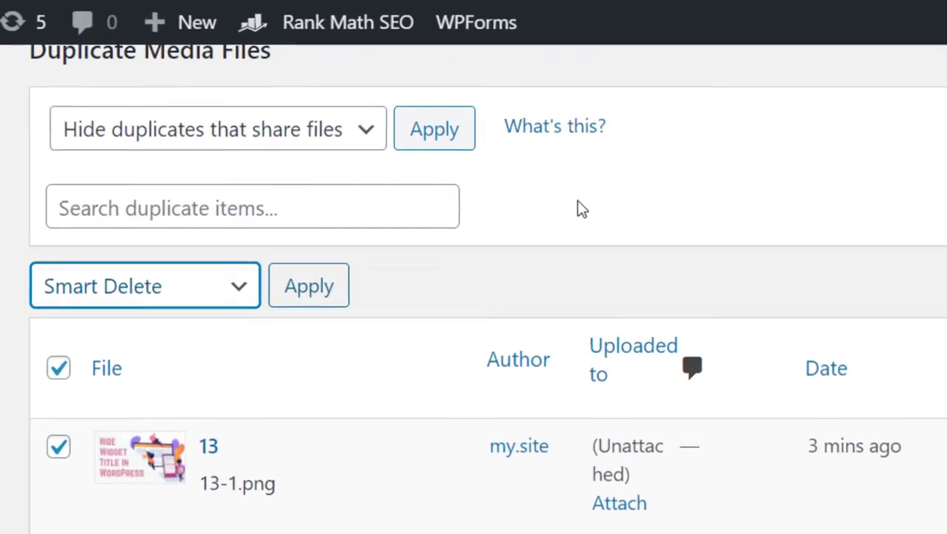
{"action": "key", "text": "Tab"}
{"action": "key", "text": "Return"}
{"action": "left_click", "coordinate": [495, 129]}
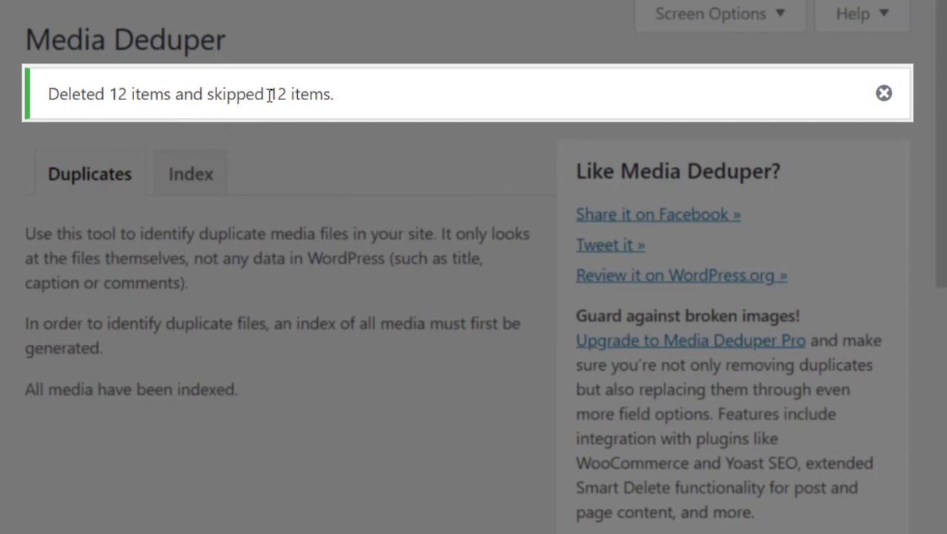
{"action": "scroll", "coordinate": [312, 168], "scroll_direction": "down", "scroll_amount": 8}
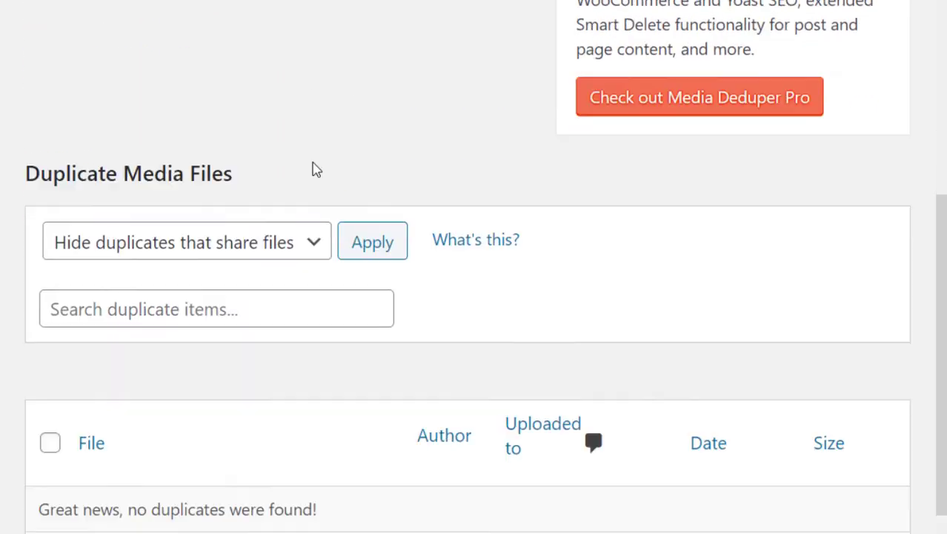
{"action": "scroll", "coordinate": [313, 169], "scroll_direction": "up", "scroll_amount": 6}
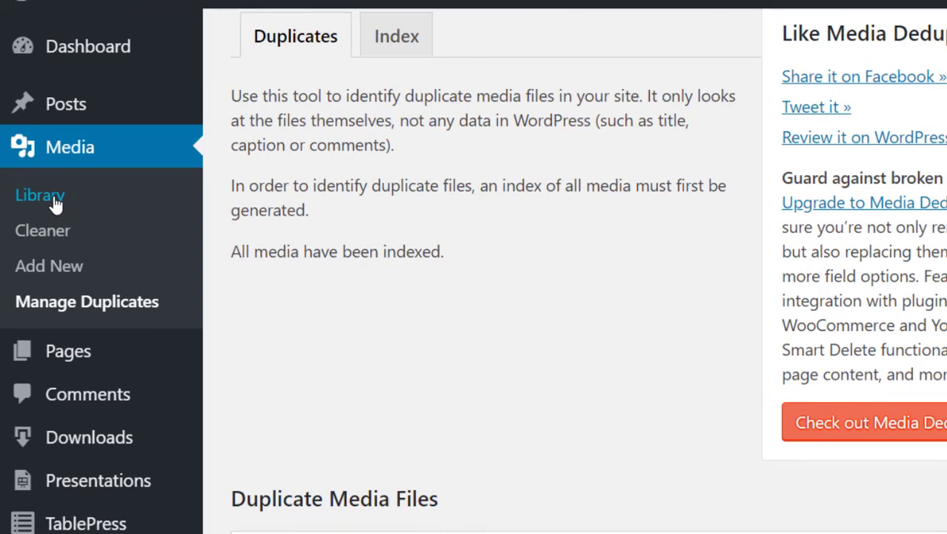
Go to the Media Library and check the image grid for remaining duplicates
{"action": "left_click", "coordinate": [55, 200]}
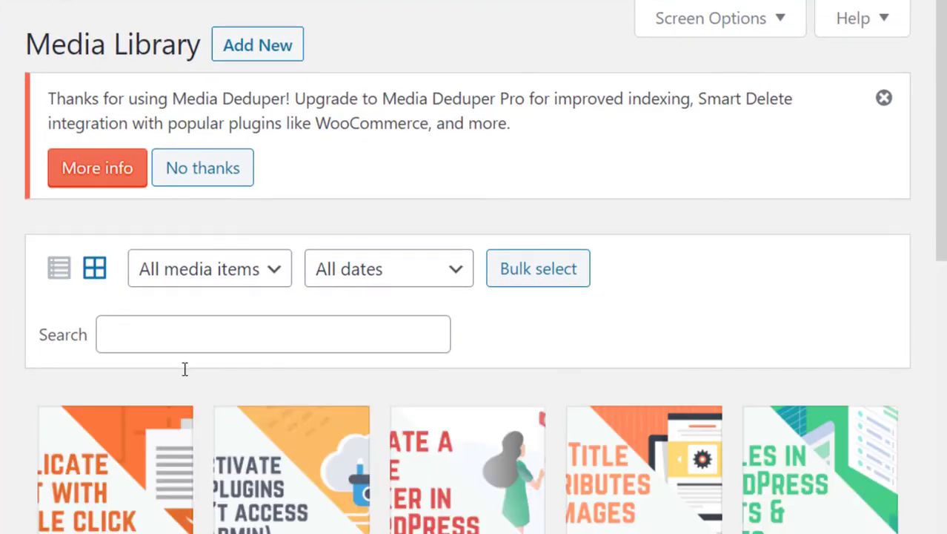
{"action": "scroll", "coordinate": [186, 376], "scroll_direction": "down", "scroll_amount": 6}
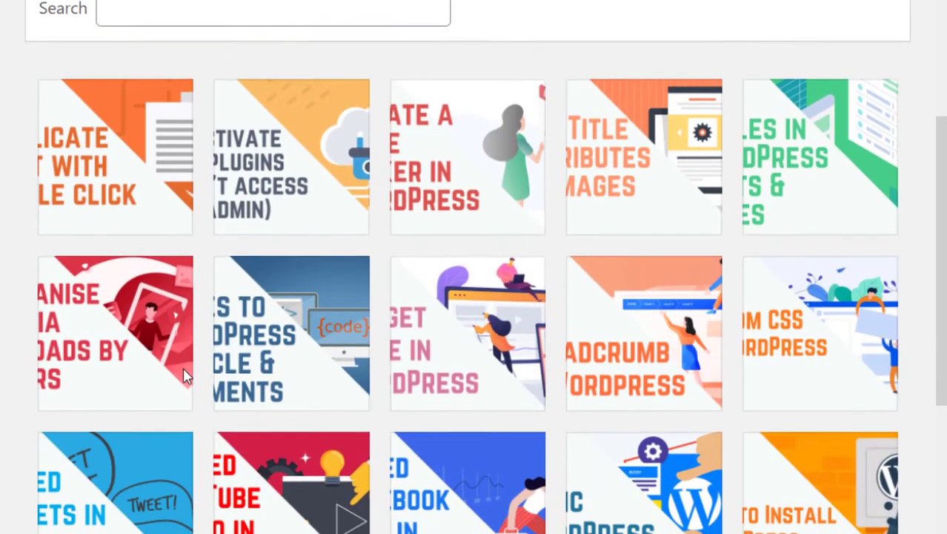
{"action": "scroll", "coordinate": [186, 376], "scroll_direction": "down", "scroll_amount": 4}
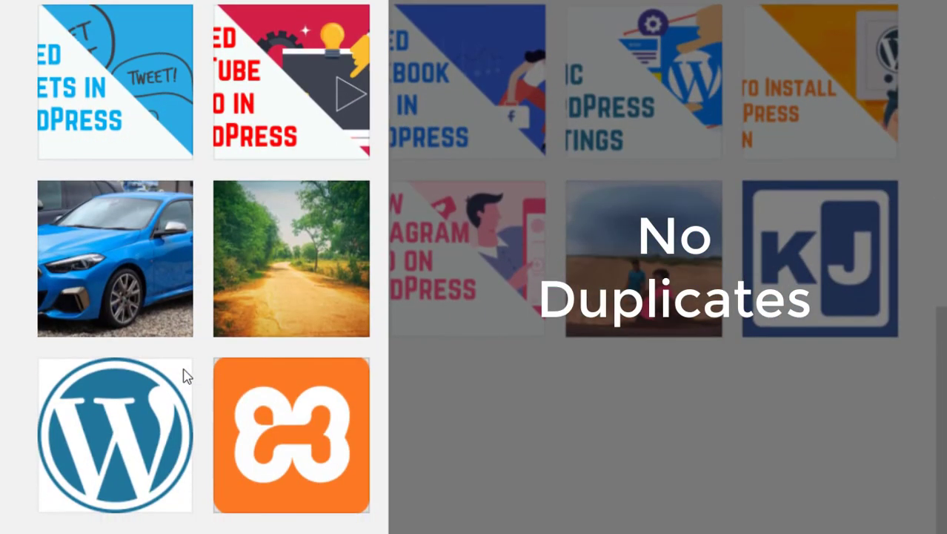
{"action": "scroll", "coordinate": [186, 376], "scroll_direction": "up", "scroll_amount": 8}
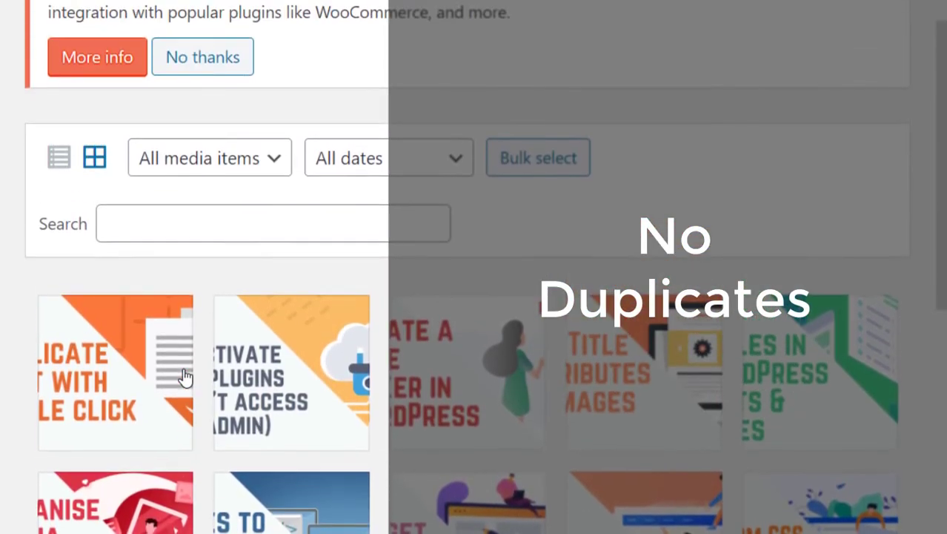
{"action": "scroll", "coordinate": [185, 375], "scroll_direction": "down", "scroll_amount": 2}
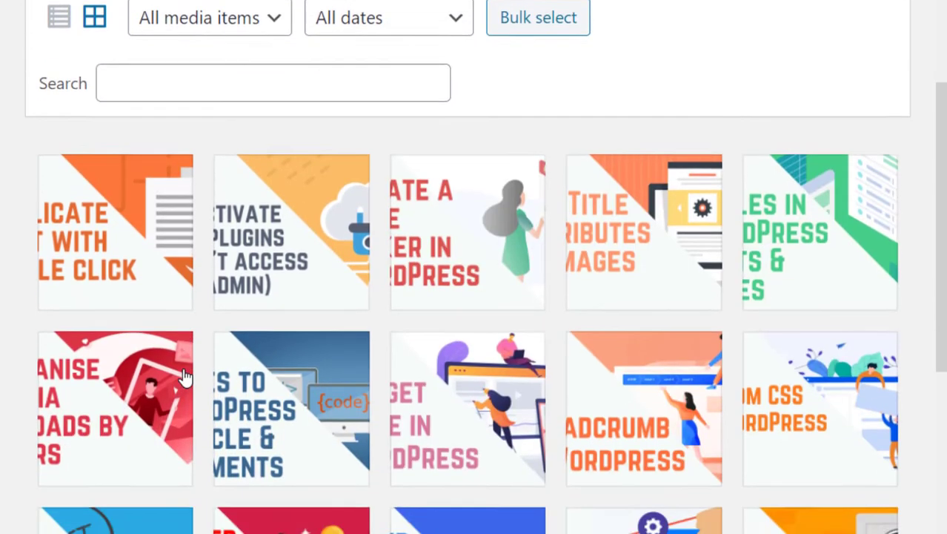
{"action": "scroll", "coordinate": [185, 376], "scroll_direction": "up", "scroll_amount": 3}
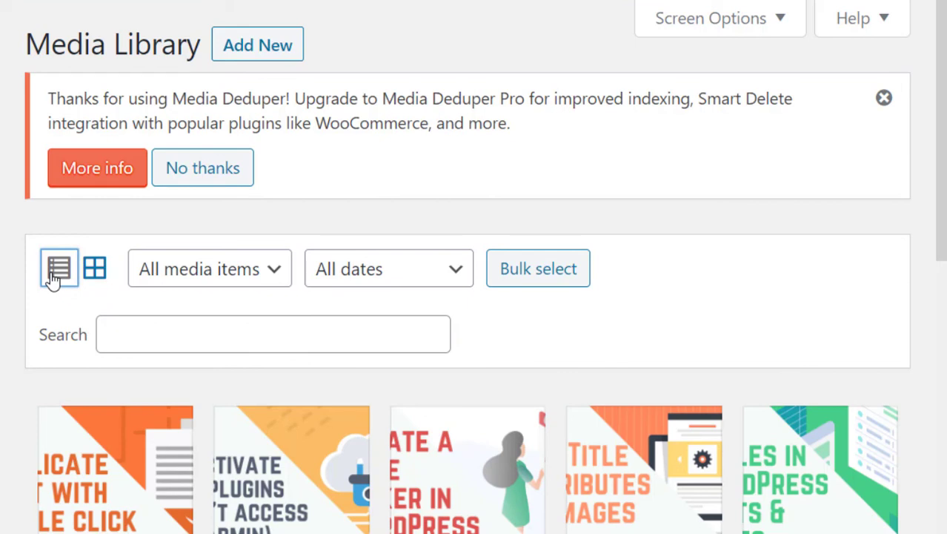
Switch the Media Library to list view and look through the file names for remaining duplicates
{"action": "left_click", "coordinate": [59, 274]}
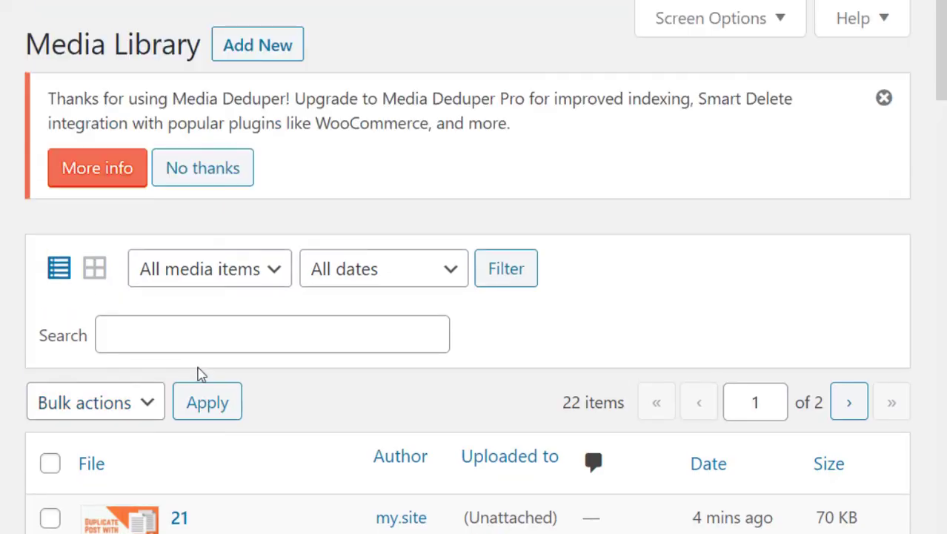
{"action": "scroll", "coordinate": [197, 374], "scroll_direction": "down", "scroll_amount": 5}
{"action": "scroll", "coordinate": [197, 374], "scroll_direction": "down", "scroll_amount": 8}
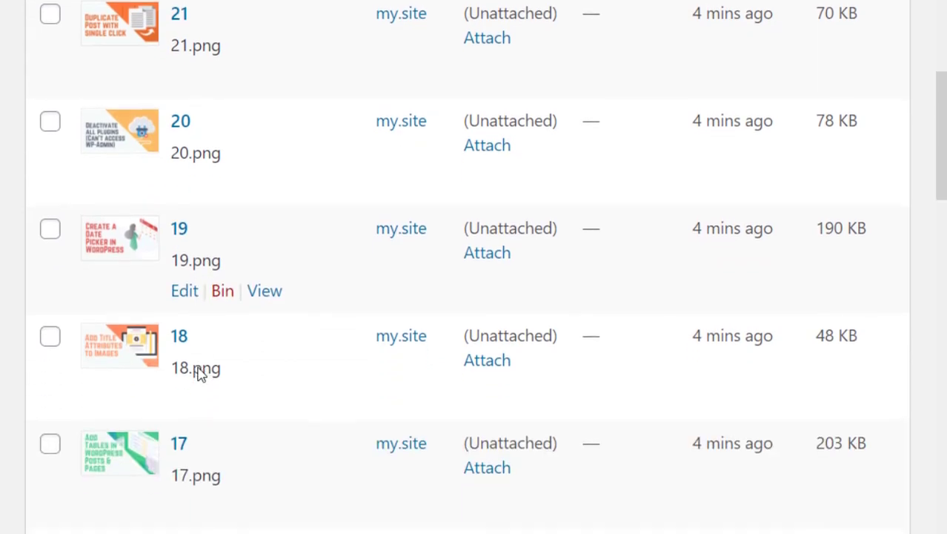
{"action": "scroll", "coordinate": [198, 375], "scroll_direction": "down", "scroll_amount": 14}
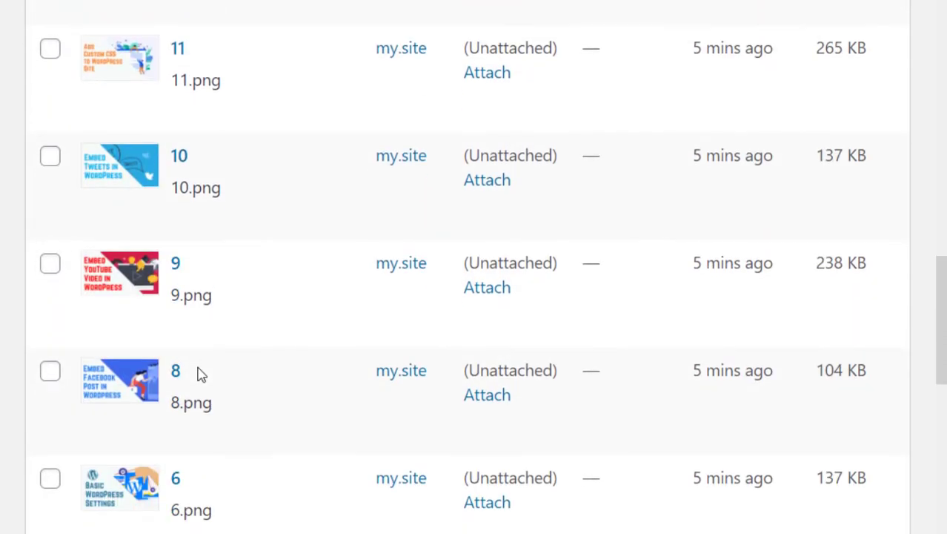
{"action": "scroll", "coordinate": [199, 374], "scroll_direction": "down", "scroll_amount": 7}
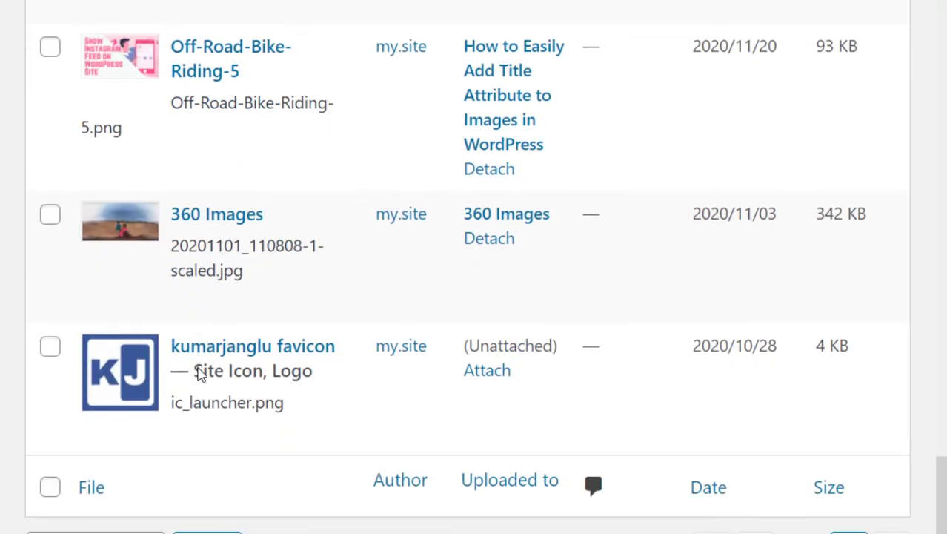
{"action": "scroll", "coordinate": [199, 374], "scroll_direction": "up", "scroll_amount": 18}
{"action": "scroll", "coordinate": [198, 374], "scroll_direction": "up", "scroll_amount": 18}
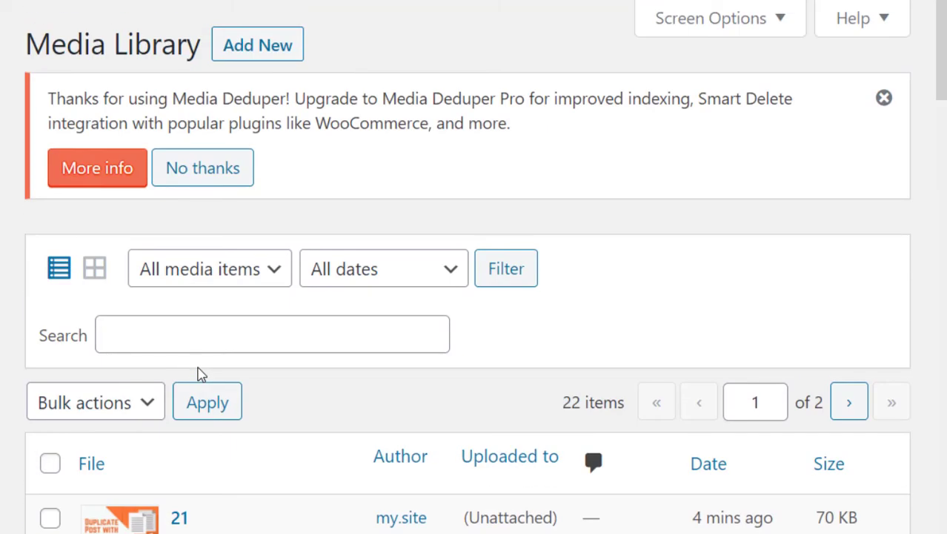
Return to the WordPress admin Dashboard
{"action": "mouse_move", "coordinate": [8, 41]}
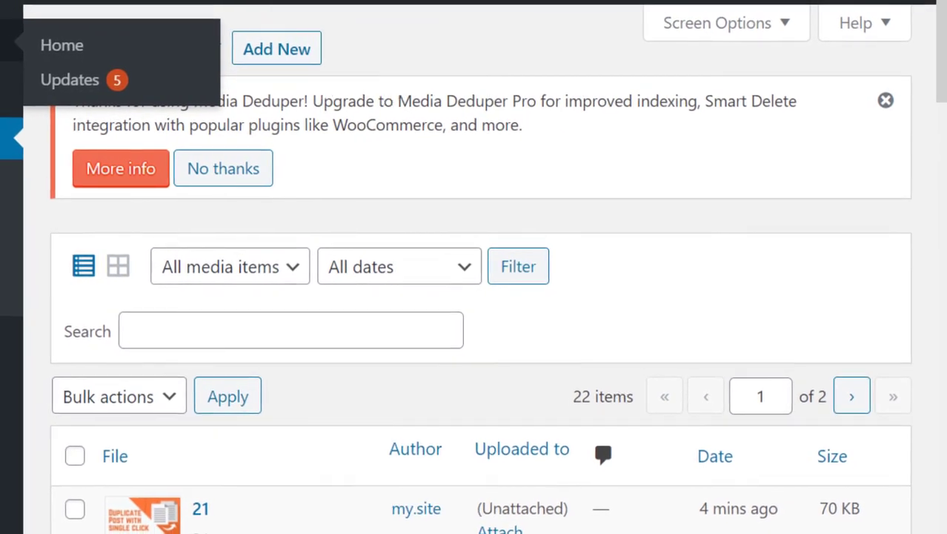
{"action": "left_click", "coordinate": [9, 44]}
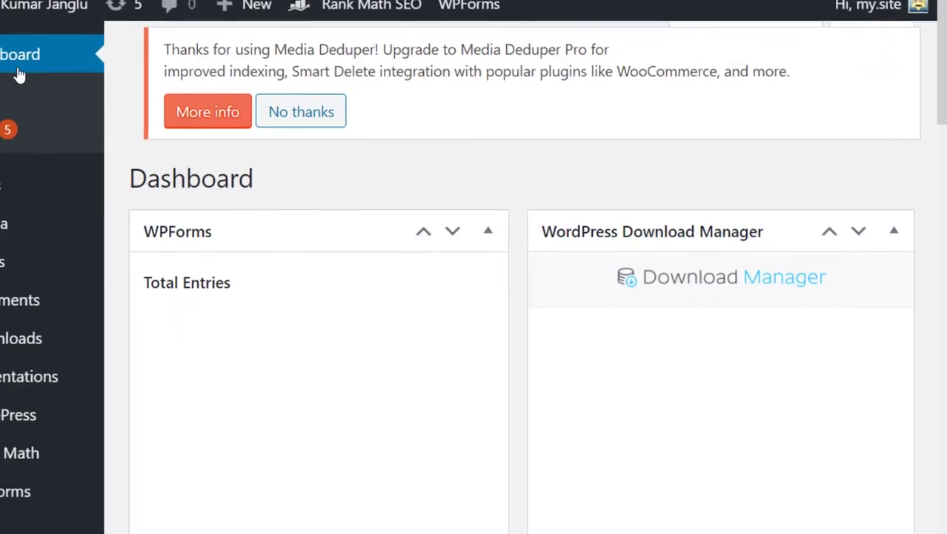